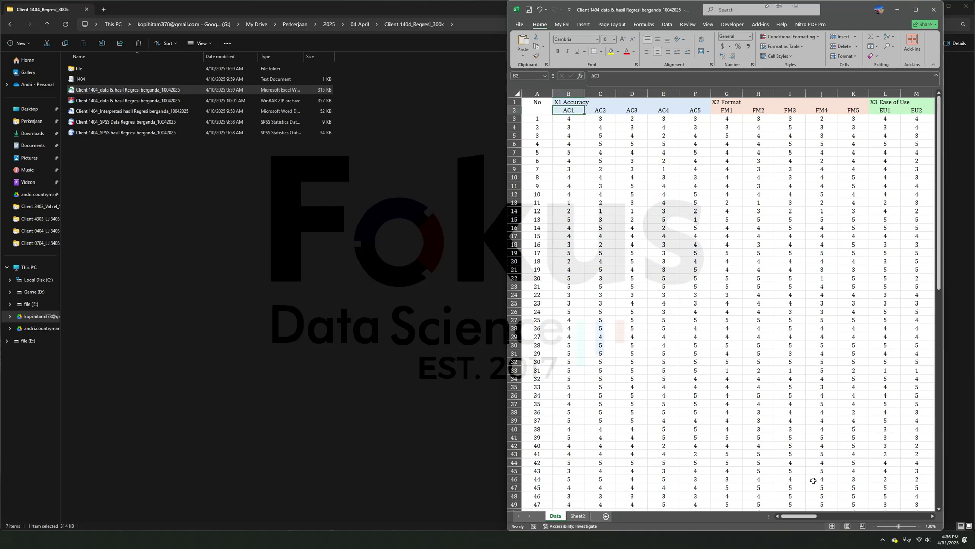
# - Examine the item responses on the Data sheet and the SUM formulas behind the Total Skor columns
pyautogui.moveTo(810, 516)
pyautogui.mouseDown()
pyautogui.moveTo(876, 516)
pyautogui.moveTo(804, 517)
pyautogui.mouseUp()
pyautogui.click(593, 118)
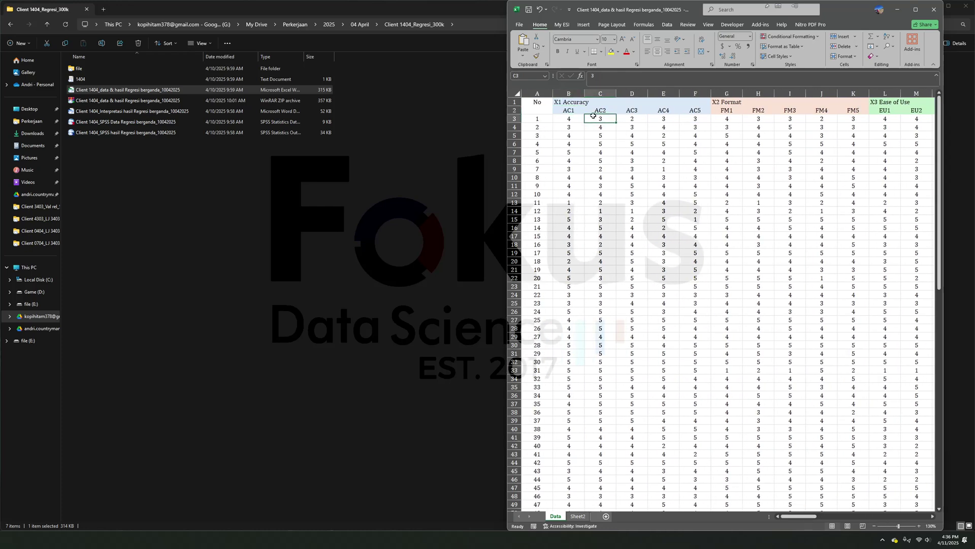
pyautogui.moveTo(569, 119); pyautogui.dragTo(863, 123)
pyautogui.press('Left')
pyautogui.press('Left')
pyautogui.press('Left')
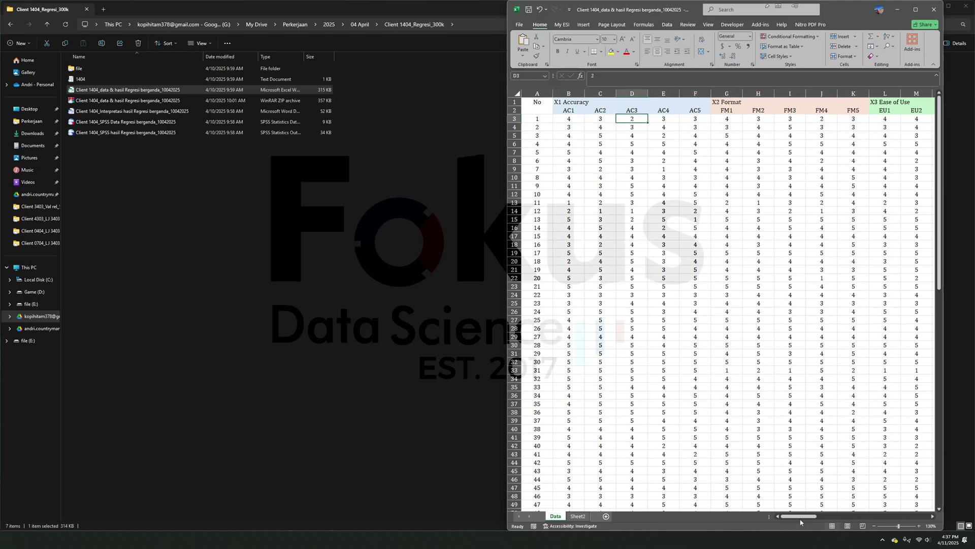
pyautogui.moveTo(808, 516); pyautogui.dragTo(892, 517)
pyautogui.click(614, 119)
pyautogui.write('=SUM(B3:F3)')
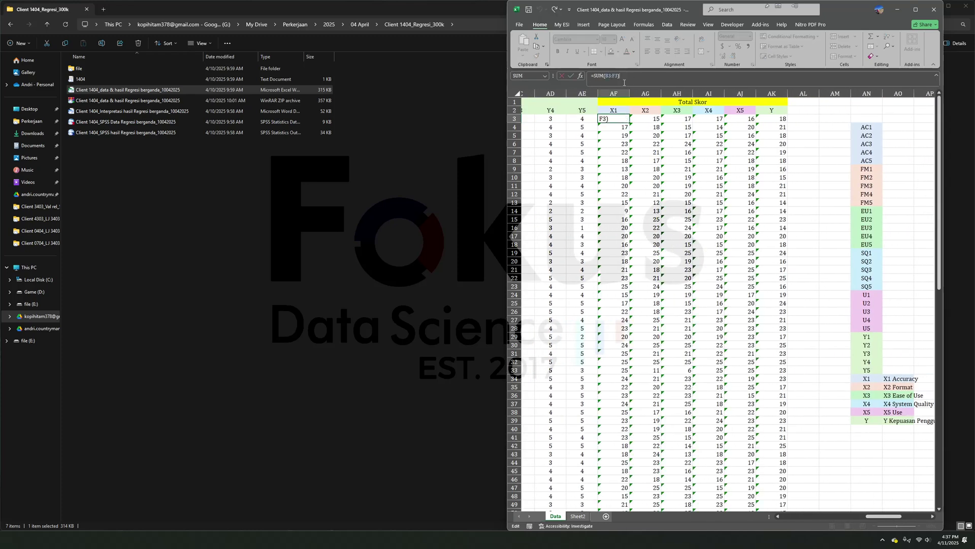
pyautogui.press('Return')
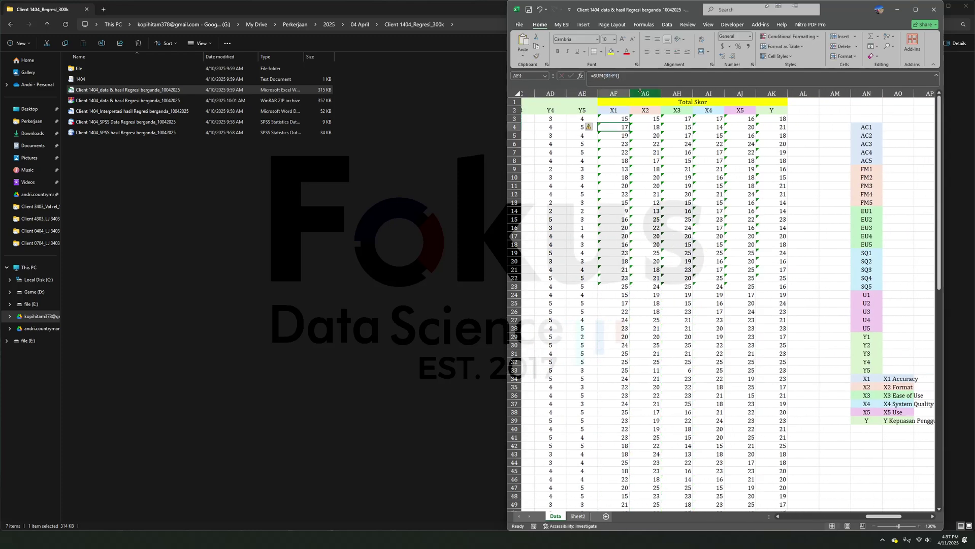
pyautogui.click(686, 127)
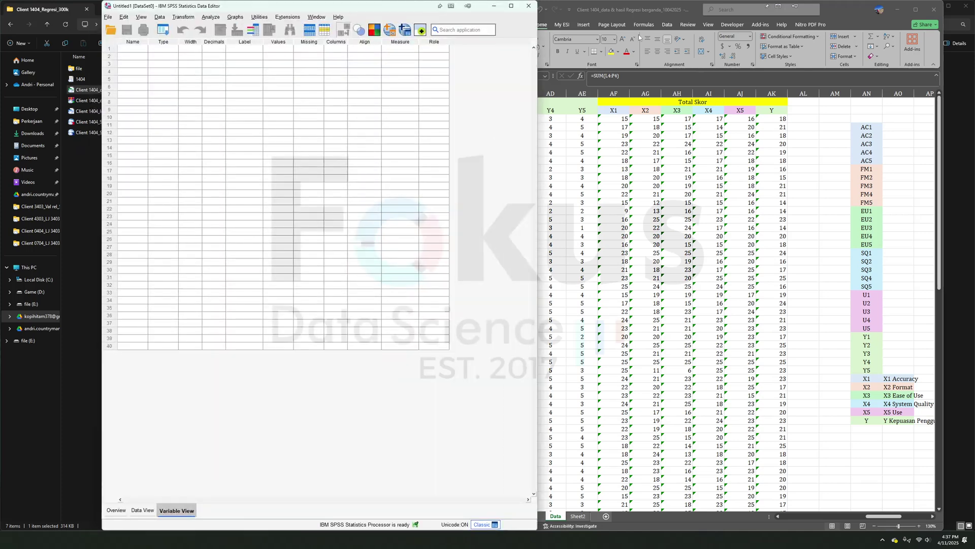
# - Switch to SPSS and fill the variable names with the AC1 to Y list copied from column AN of the Excel sheet
pyautogui.moveTo(364, 11); pyautogui.dragTo(304, 22)
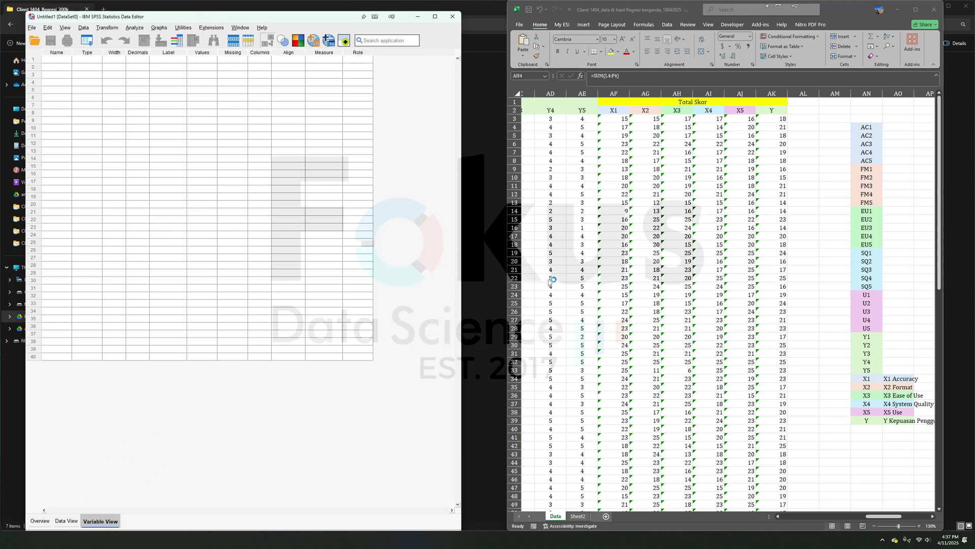
pyautogui.moveTo(867, 127); pyautogui.dragTo(867, 420)
pyautogui.rightClick(867, 341)
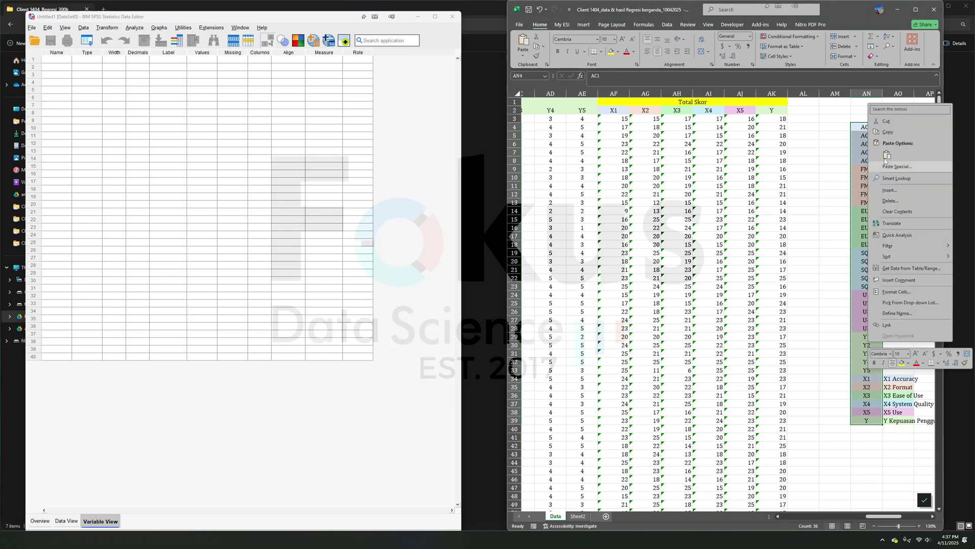
pyautogui.click(886, 133)
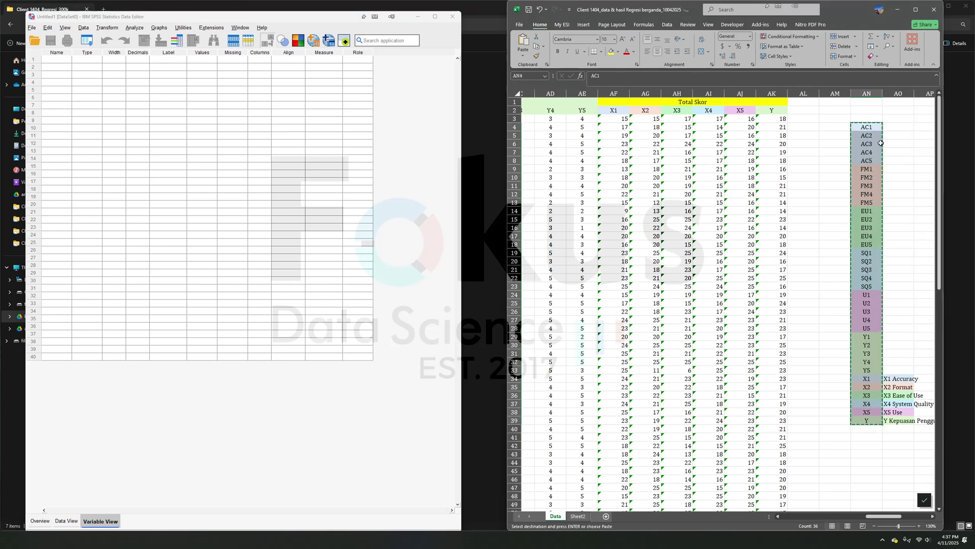
pyautogui.rightClick(56, 61)
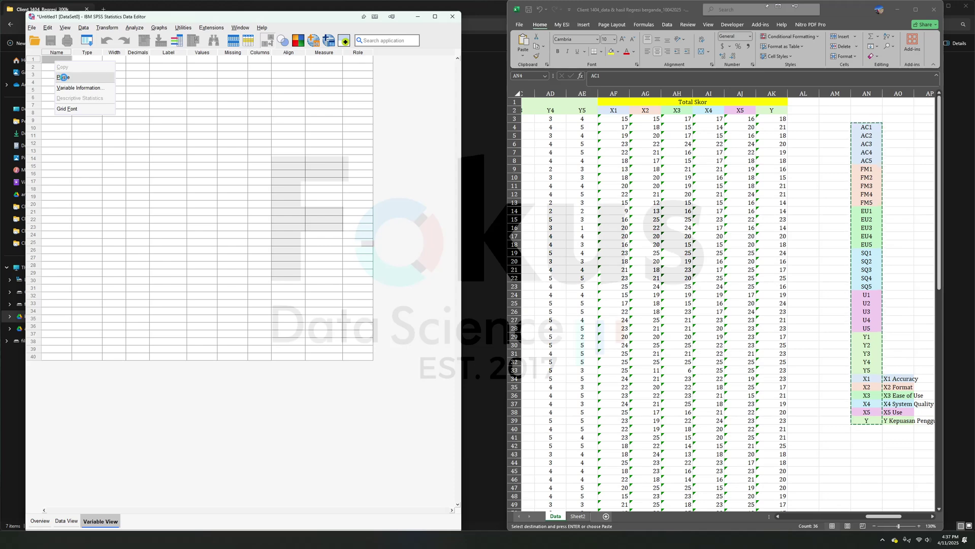
pyautogui.click(63, 78)
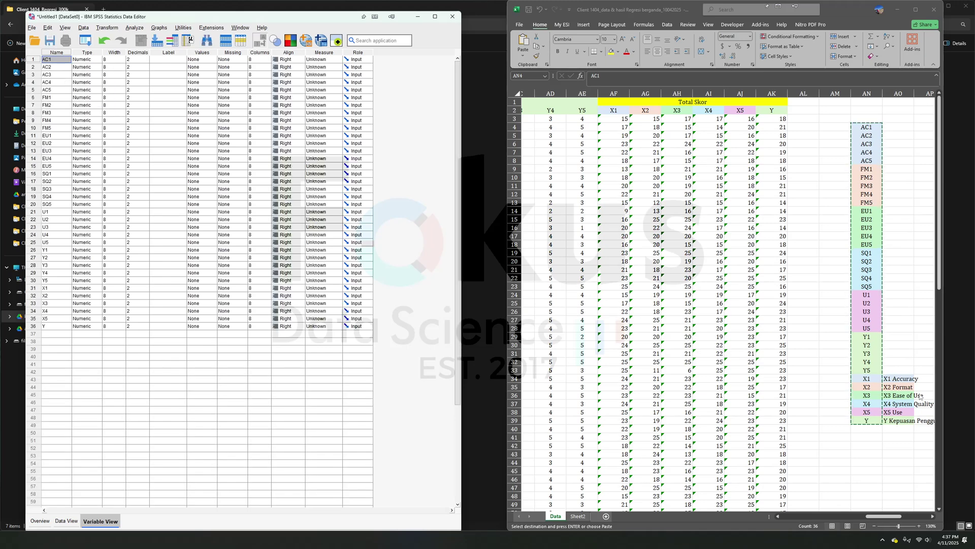
# - Copy the six descriptions from X1 Accuracy to Y Kepuasan Pengguna in Excel and paste them as labels for SPSS variables X1 to Y
pyautogui.click(898, 380)
pyautogui.moveTo(898, 381); pyautogui.dragTo(897, 415)
pyautogui.rightClick(897, 415)
pyautogui.click(833, 208)
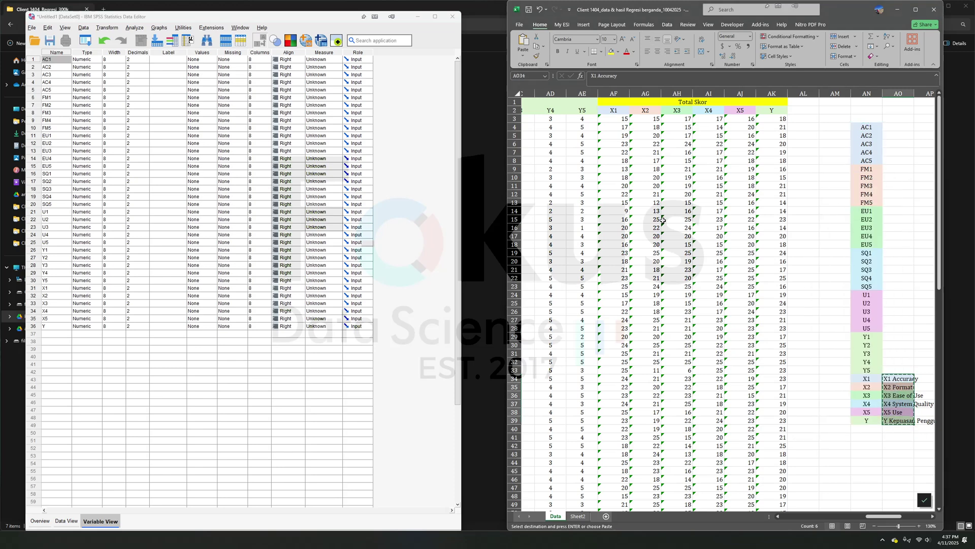
pyautogui.rightClick(152, 292)
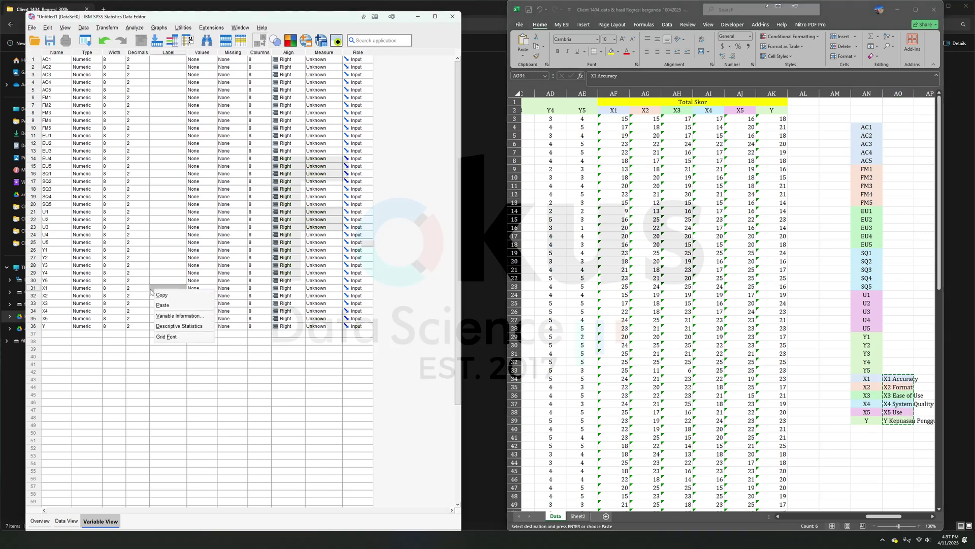
pyautogui.click(163, 305)
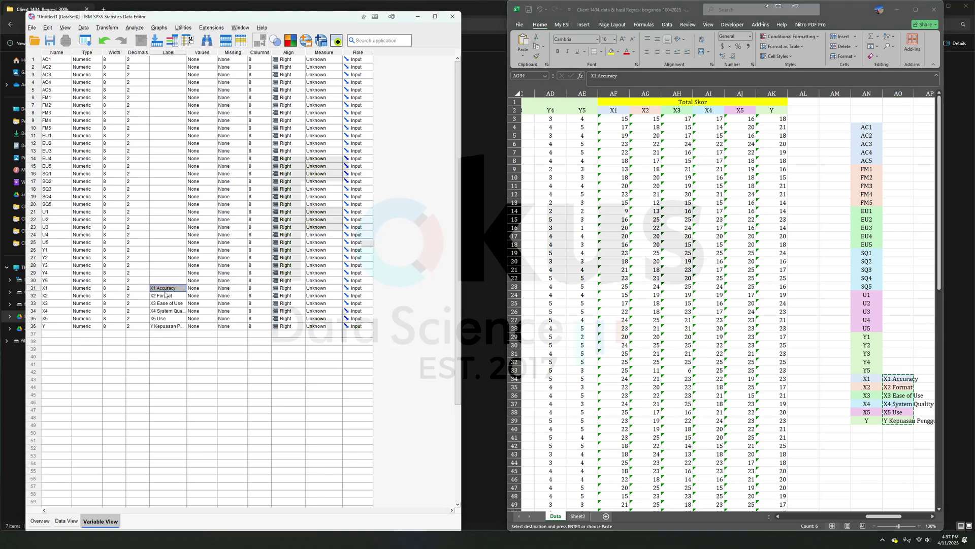
# - Show the SPSS Data View, and copy all Excel response and total score data from cell B3 through column AK
pyautogui.click(66, 521)
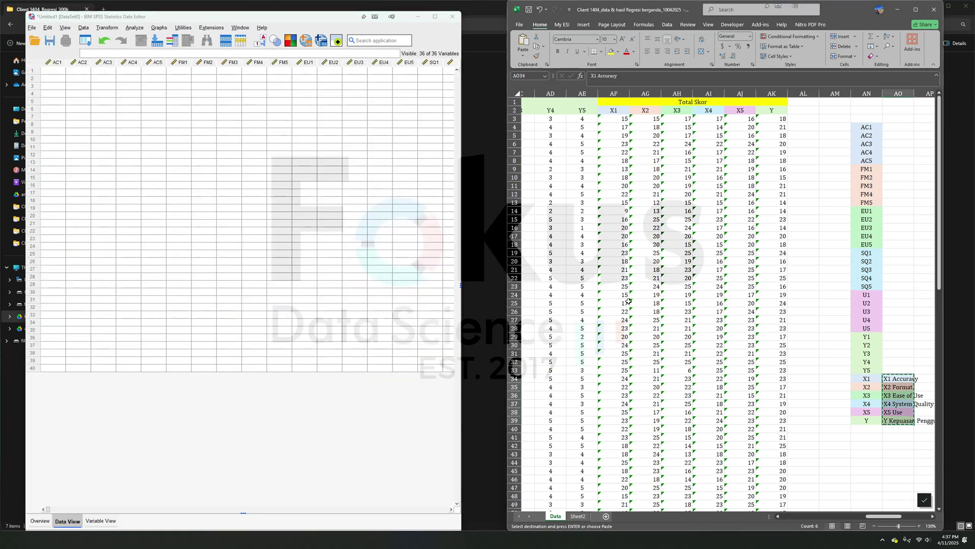
pyautogui.hscroll(-10, 732, 479)
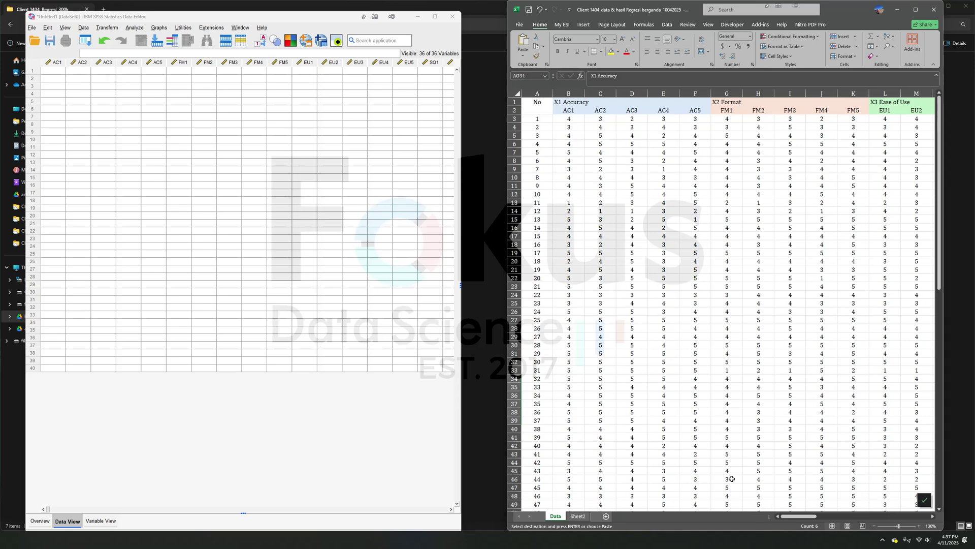
pyautogui.click(569, 122)
pyautogui.hscroll(10, 758, 168)
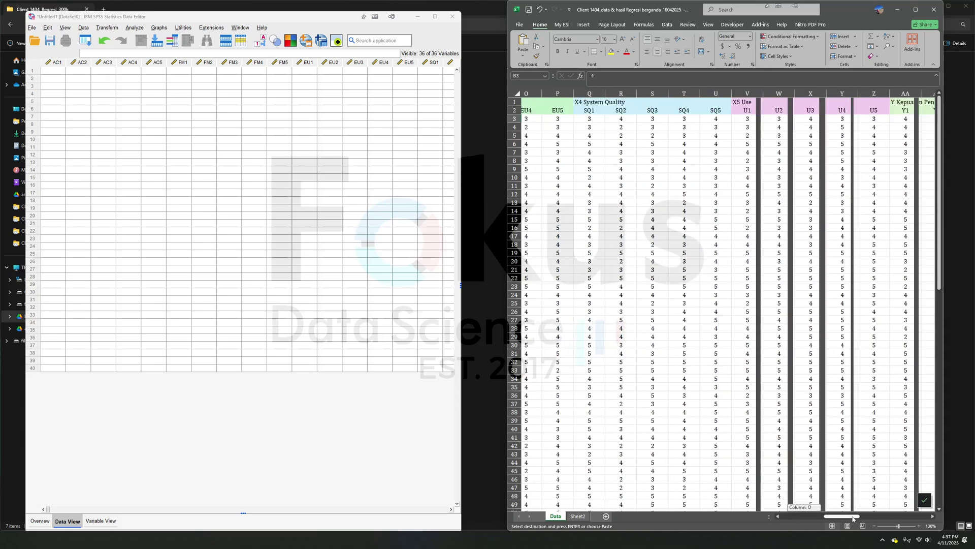
pyautogui.hotkey('ctrl', 'shift', 'Right')
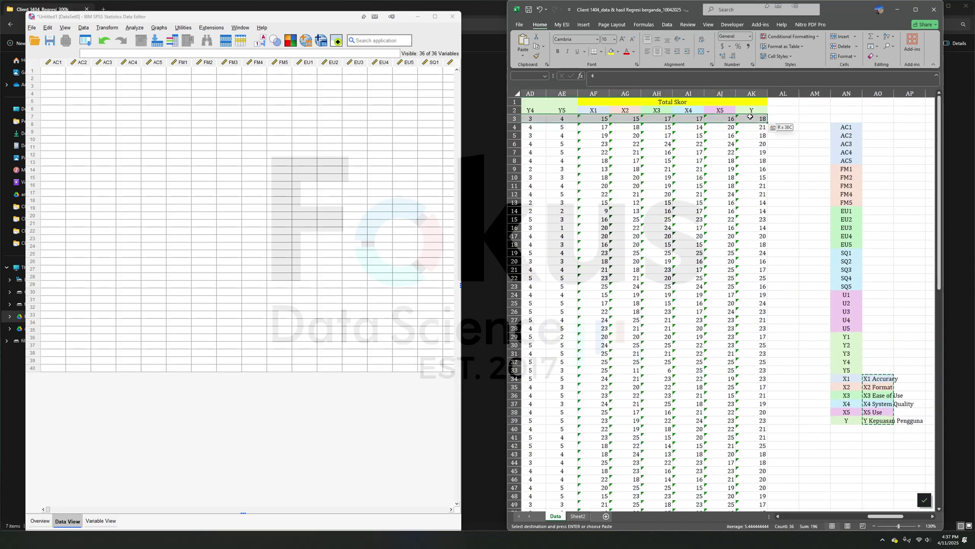
pyautogui.hotkey('ctrl', 'shift', 'Down')
pyautogui.rightClick(703, 198)
pyautogui.click(722, 227)
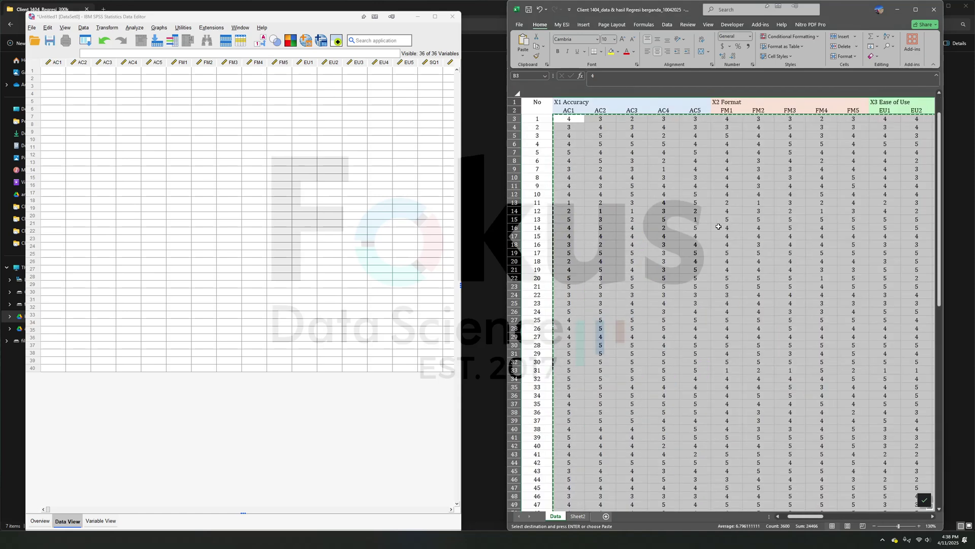
# - Paste the copied data into the SPSS dataset starting at row 1 of AC1, and check the filled rows
pyautogui.click(51, 71)
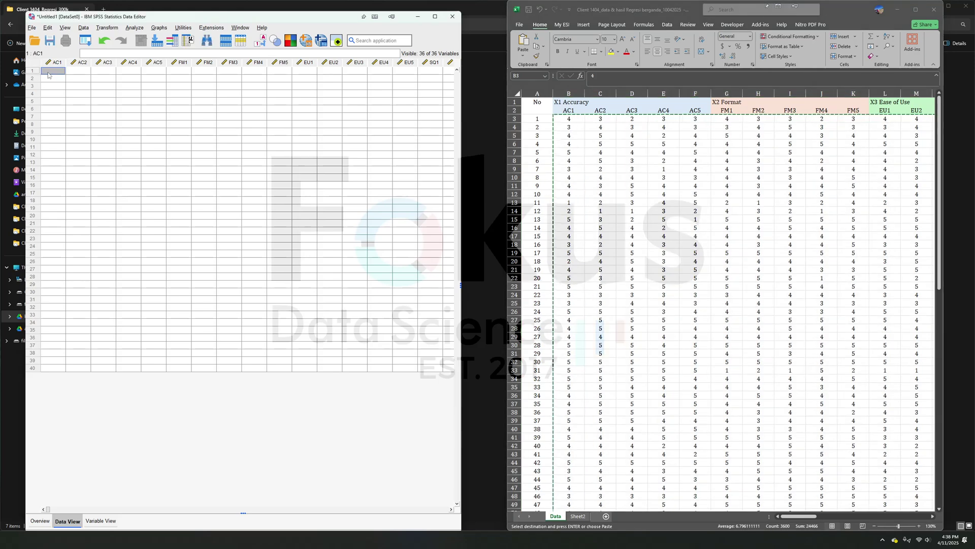
pyautogui.rightClick(49, 71)
pyautogui.click(63, 119)
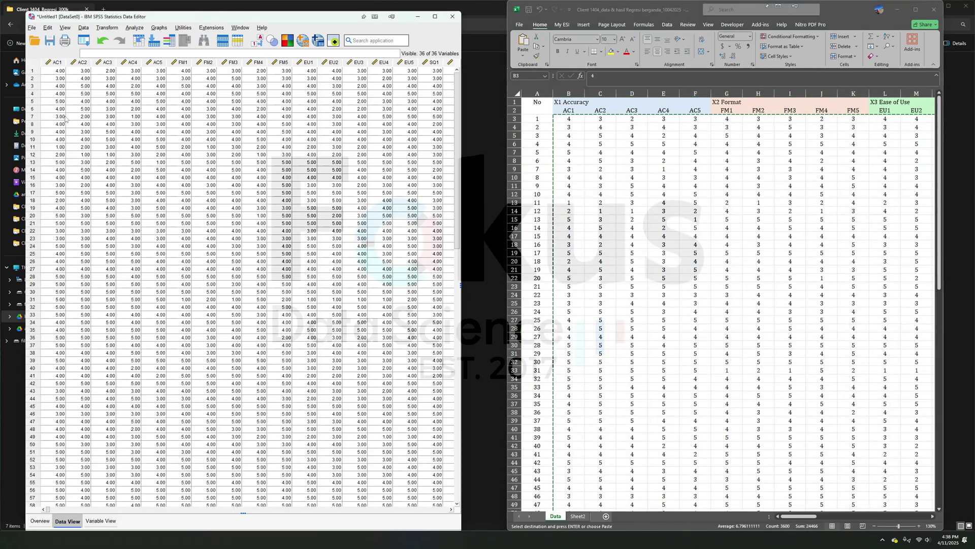
pyautogui.scroll(-14, 146, 259)
pyautogui.scroll(-10, 146, 259)
pyautogui.scroll(14, 138, 247)
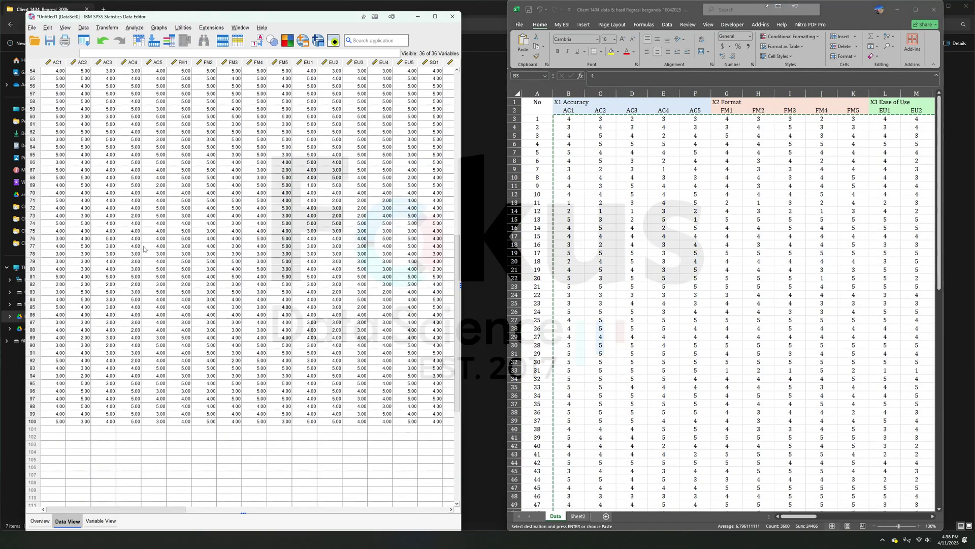
pyautogui.scroll(10, 138, 246)
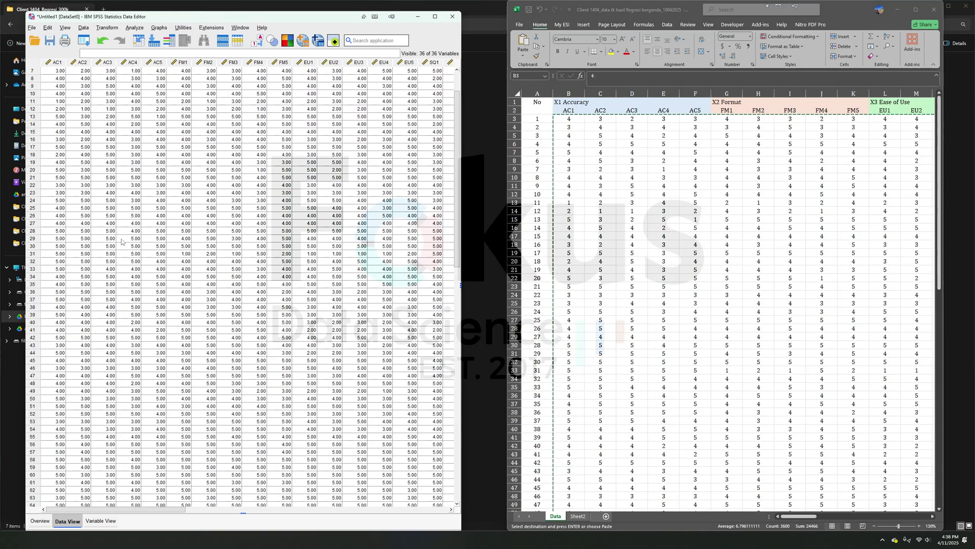
# - Minimize Excel, open the Interpretasi hasil Regresi berganda Word document, and widen the SPSS window beside it
pyautogui.click(899, 10)
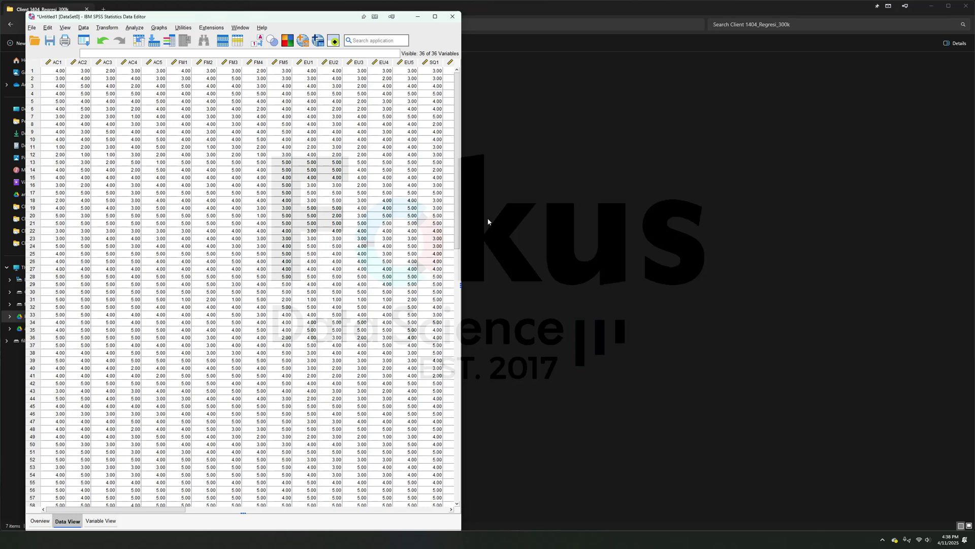
pyautogui.click(562, 144)
pyautogui.doubleClick(125, 112)
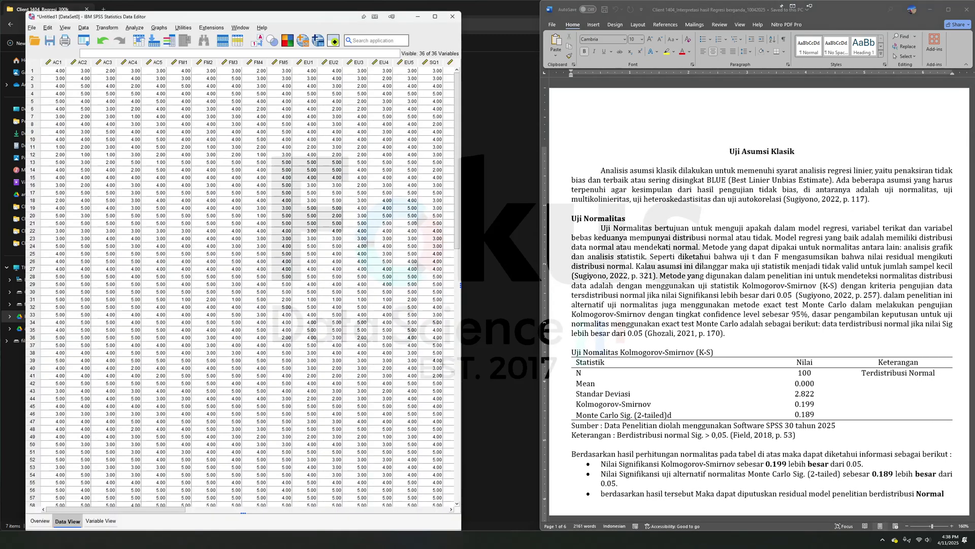
pyautogui.moveTo(460, 176); pyautogui.dragTo(532, 193)
pyautogui.click(666, 250)
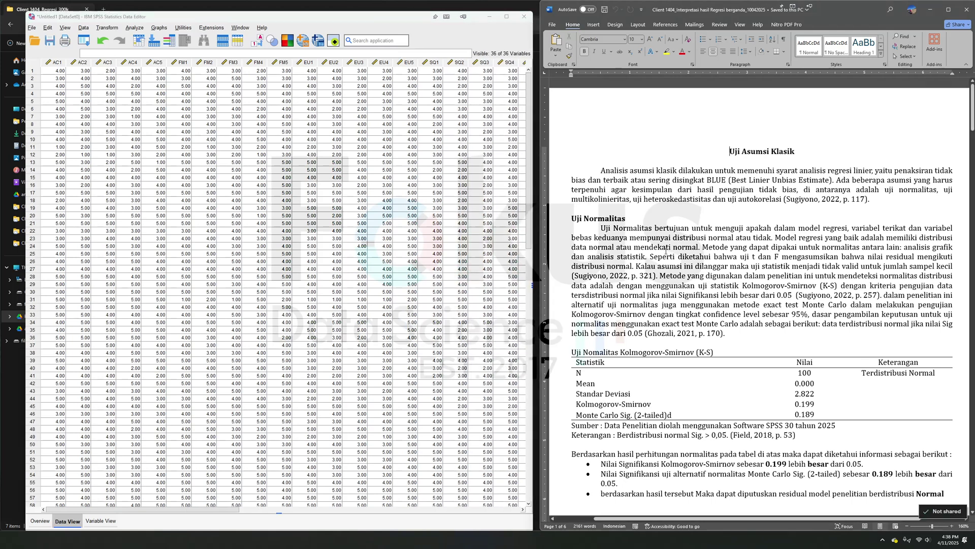
pyautogui.moveTo(295, 17); pyautogui.dragTo(295, 11)
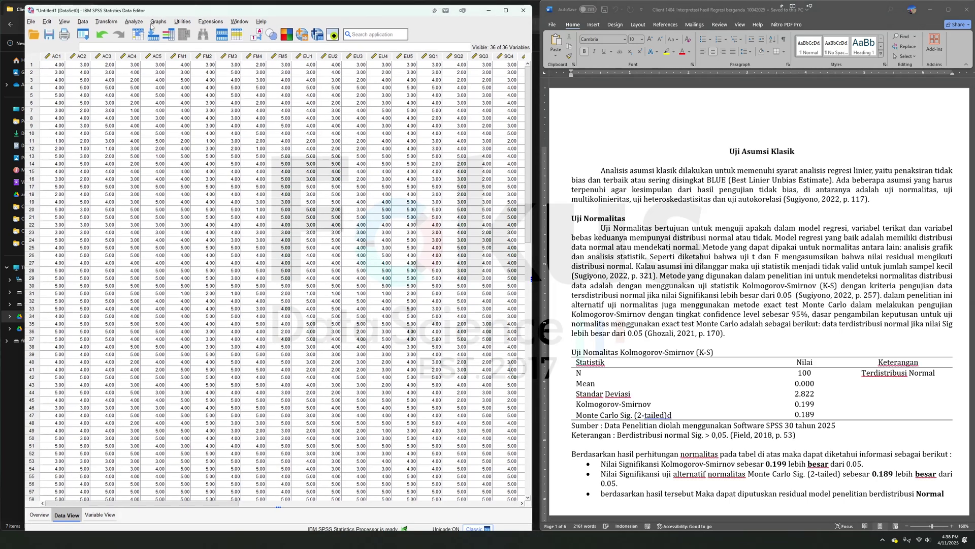
# - Start a Linear Regression analysis with Y Kepuasan Pengguna as the dependent variable
pyautogui.click(134, 22)
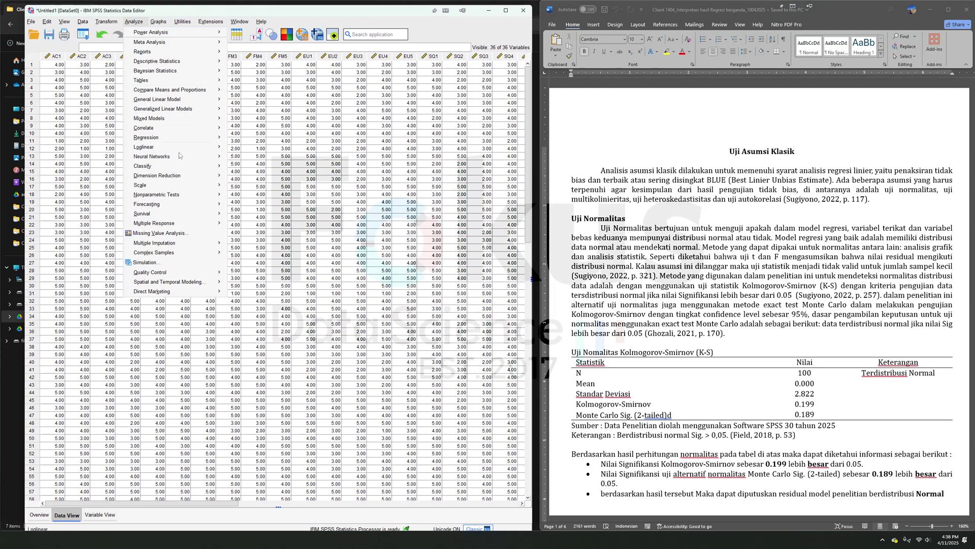
pyautogui.moveTo(185, 139)
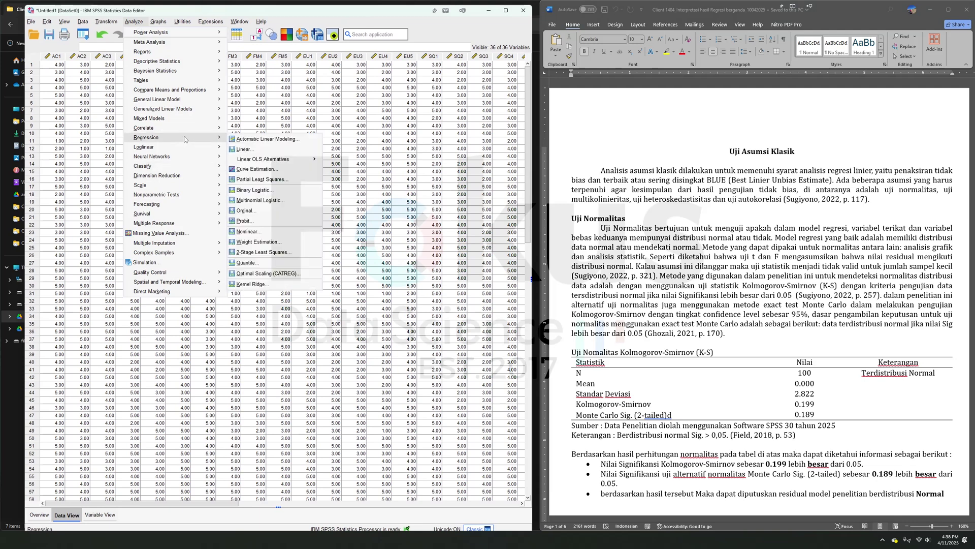
pyautogui.click(246, 149)
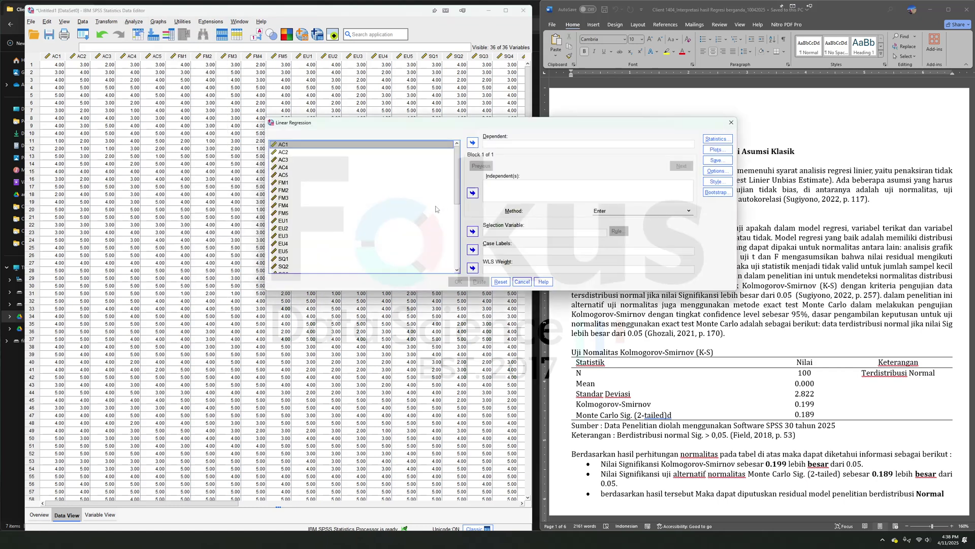
pyautogui.scroll(-6, 434, 209)
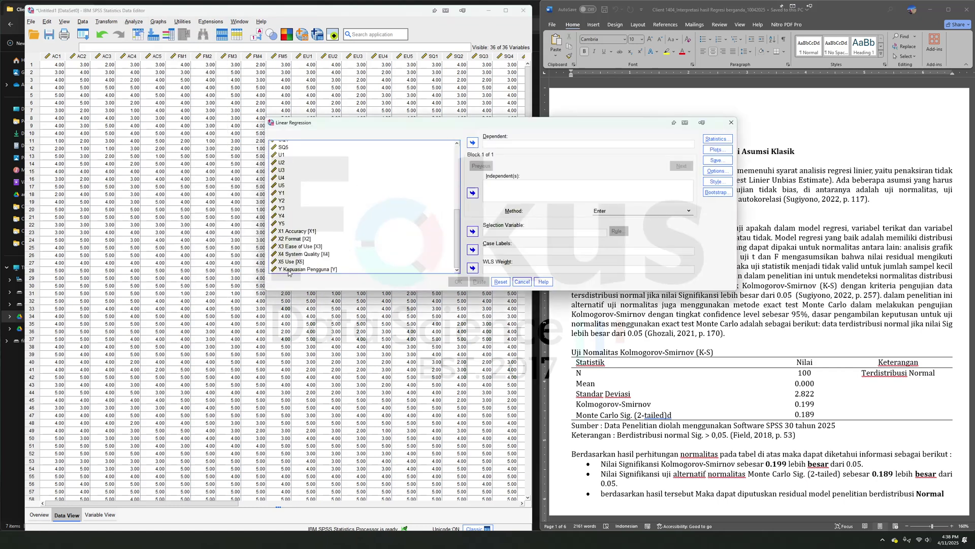
pyautogui.click(288, 270)
pyautogui.click(473, 142)
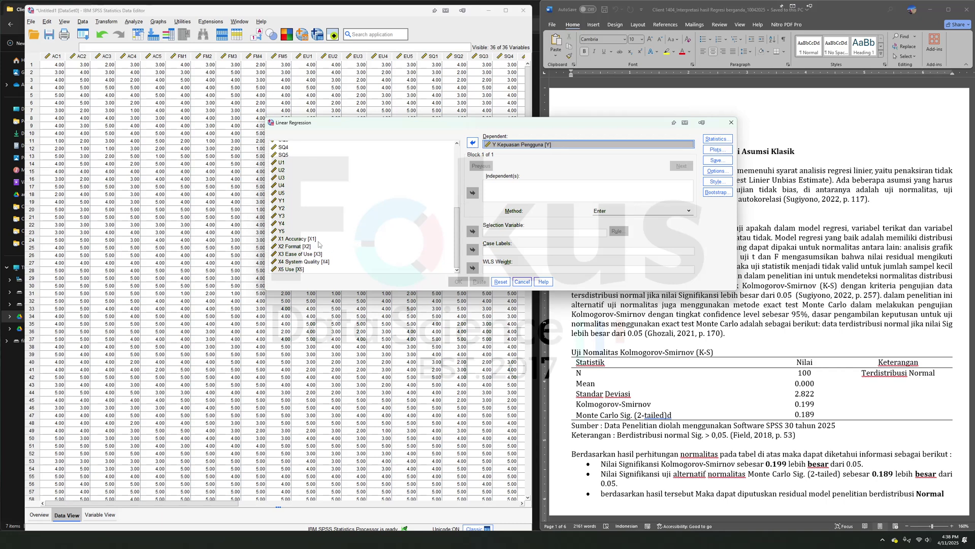
# - Add X1 Accuracy, X2 Format, X3 Ease of Use, X4 System Quality and X5 Use as independent variables
pyautogui.click(299, 238)
pyautogui.click(473, 193)
pyautogui.click(390, 246)
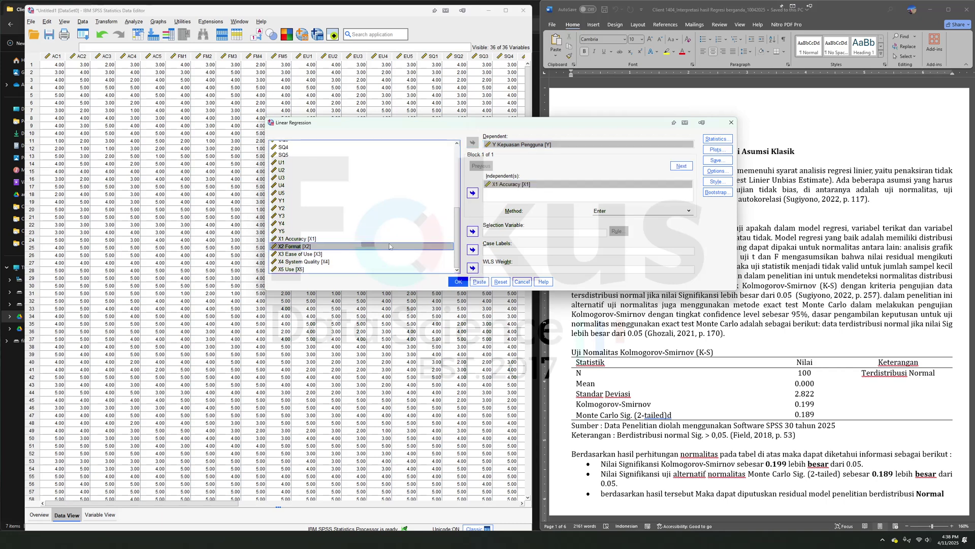
pyautogui.click(472, 192)
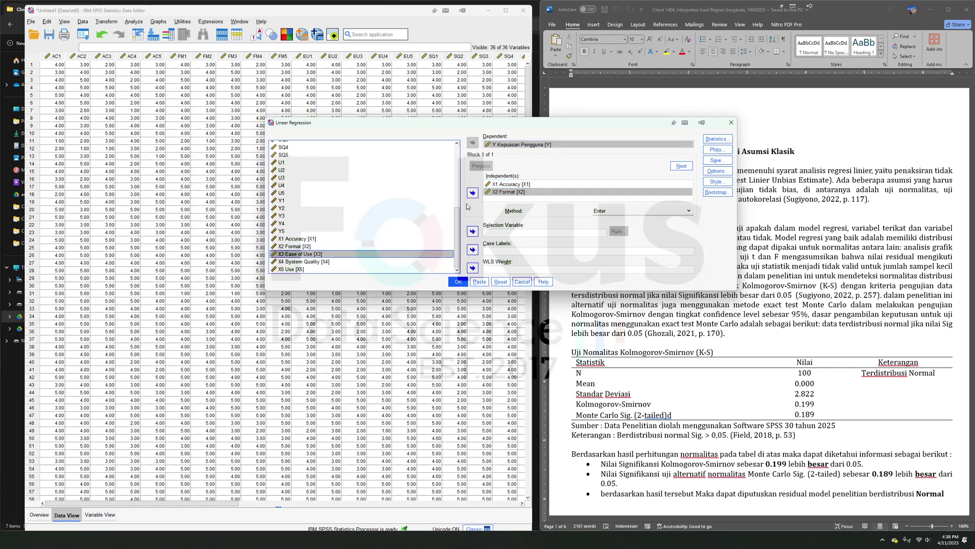
pyautogui.click(473, 193)
pyautogui.click(384, 261)
pyautogui.click(472, 192)
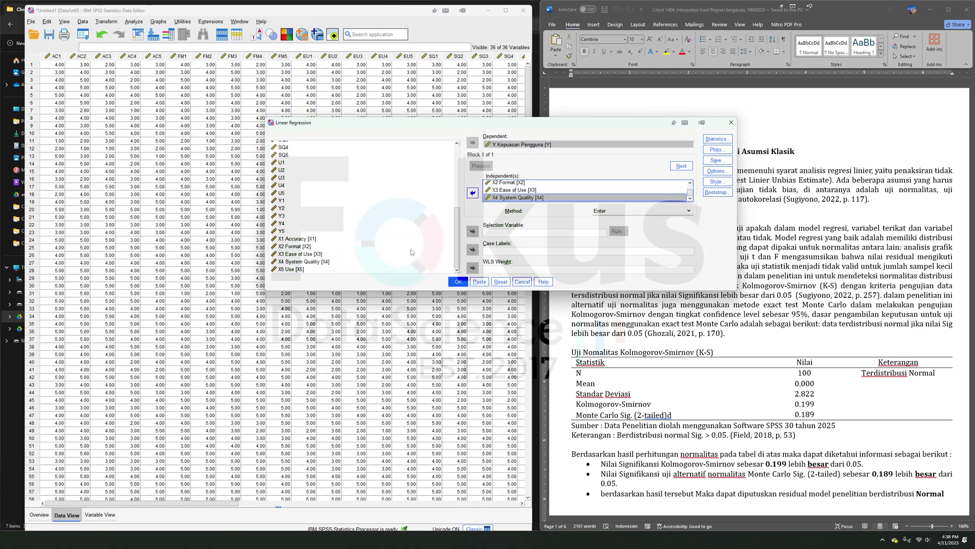
pyautogui.click(356, 270)
pyautogui.click(473, 192)
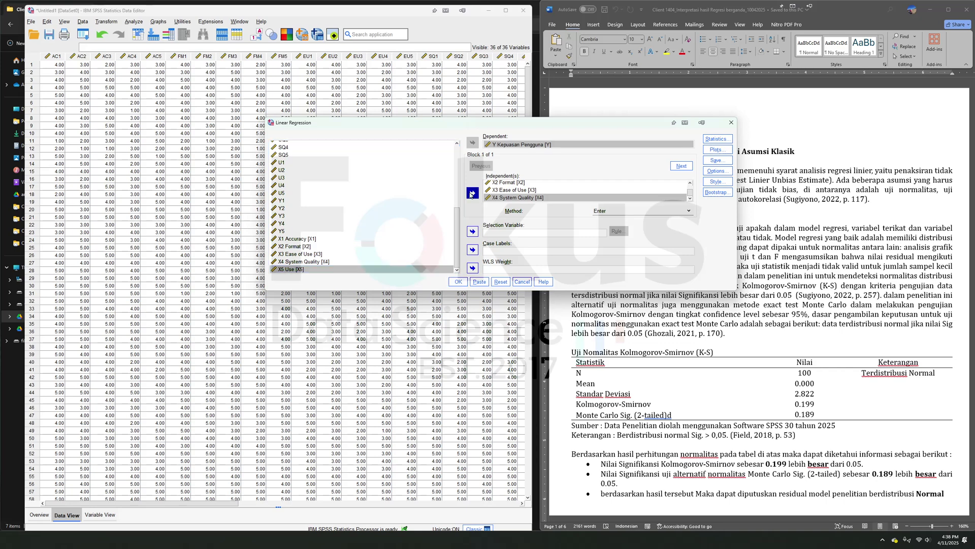
# - Include collinearity diagnostics and the Durbin-Watson residual statistic in the regression statistics
pyautogui.scroll(1, 551, 190)
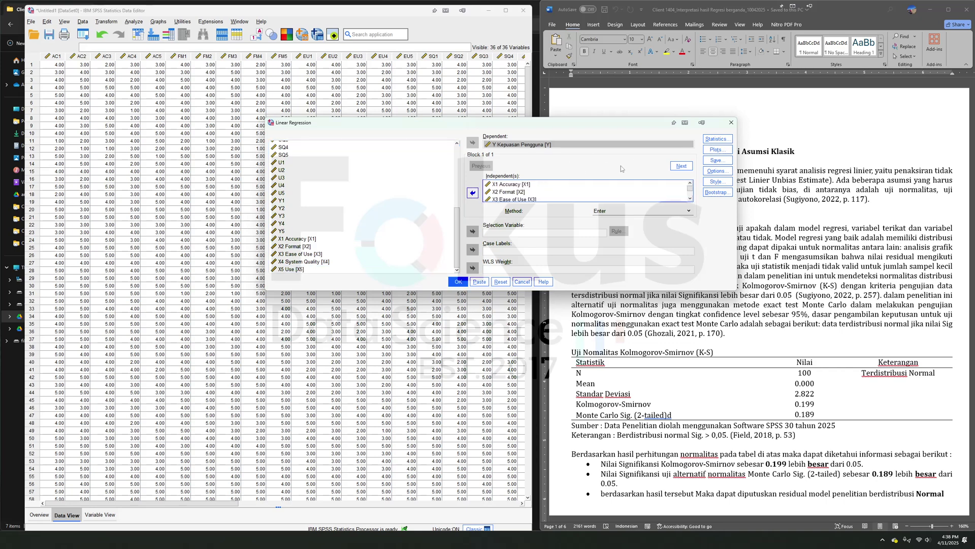
pyautogui.click(729, 141)
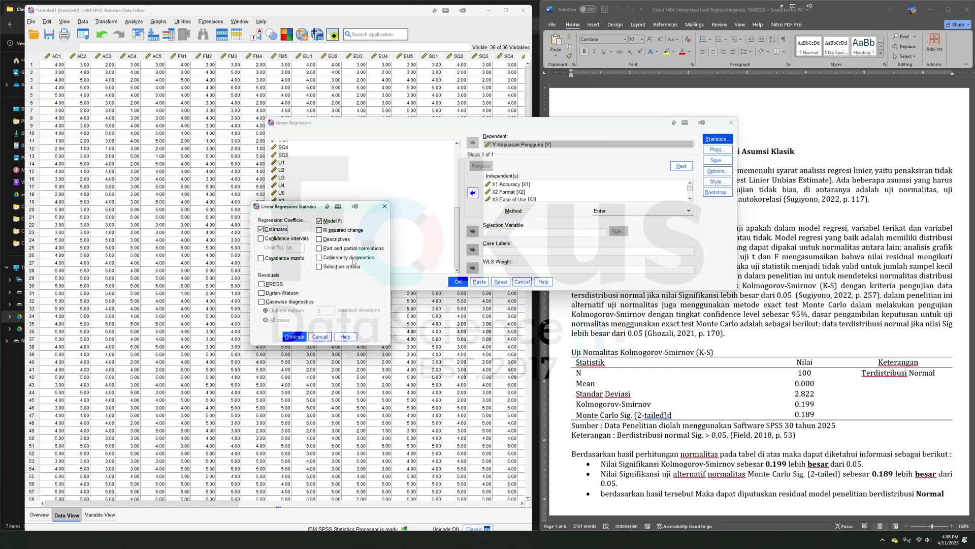
pyautogui.click(320, 258)
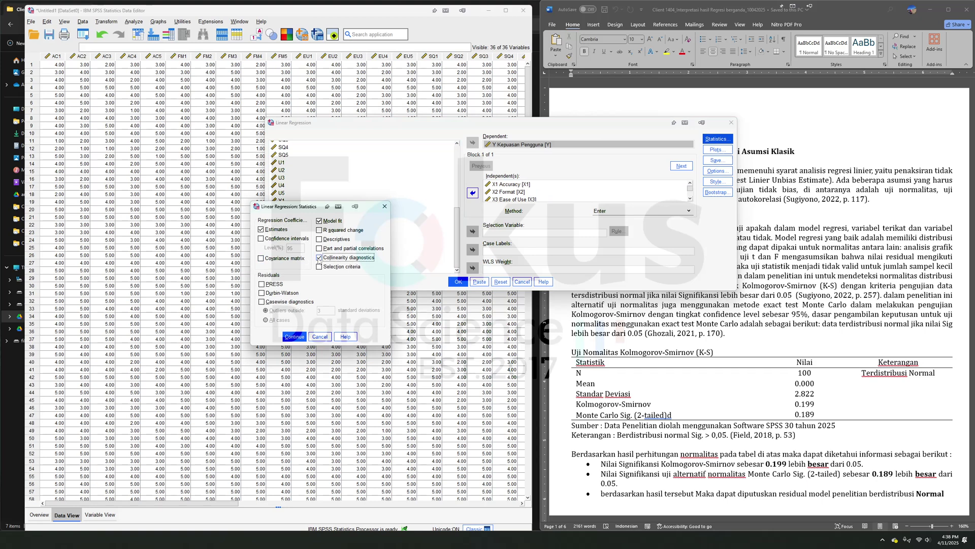
pyautogui.click(261, 294)
pyautogui.click(295, 336)
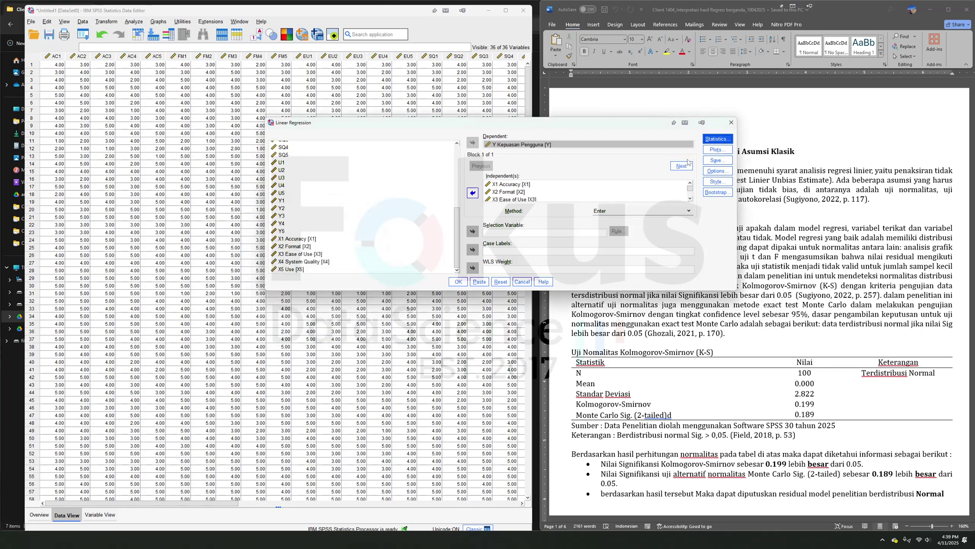
# - Set the regression plots to *SRESID on Y against *ZPRED on X, with a histogram and normal probability plot
pyautogui.click(715, 150)
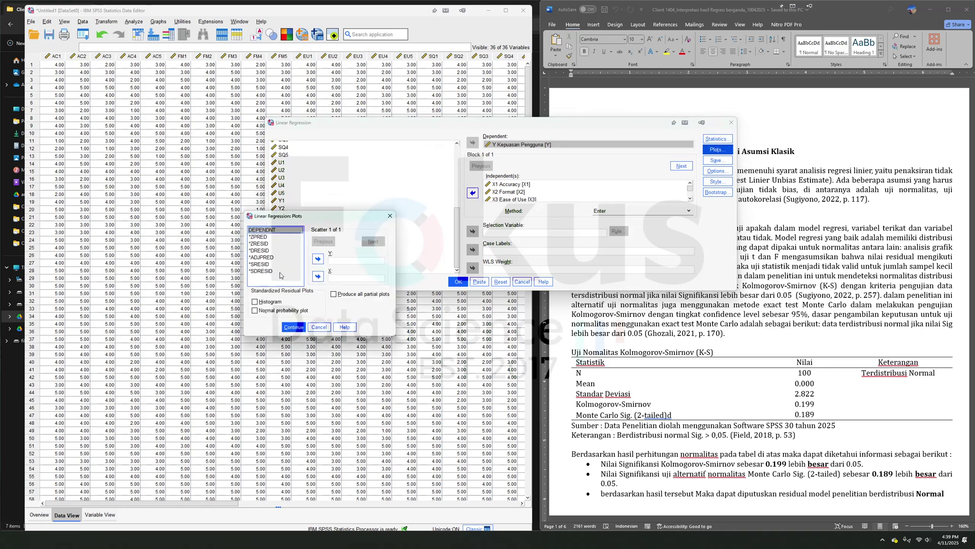
pyautogui.click(260, 237)
pyautogui.click(318, 276)
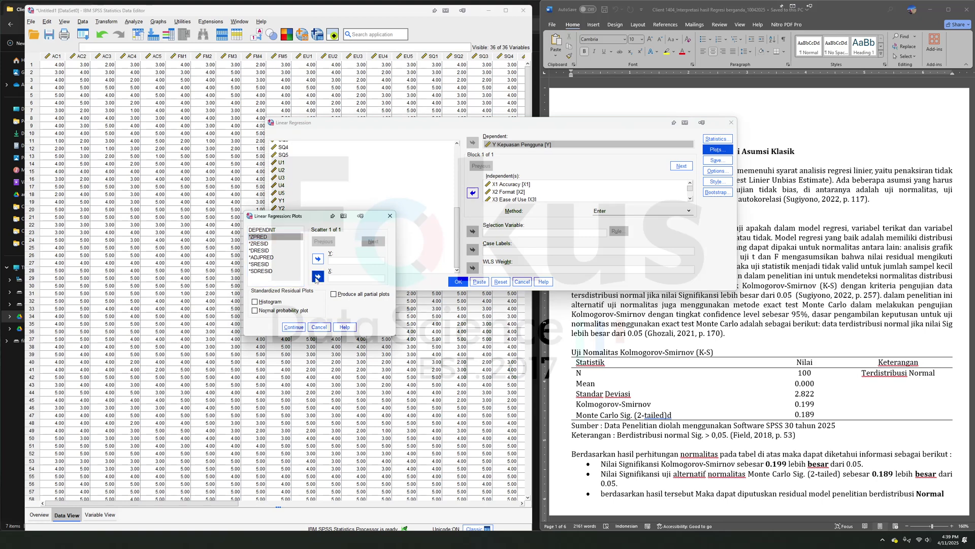
pyautogui.click(259, 264)
pyautogui.click(318, 259)
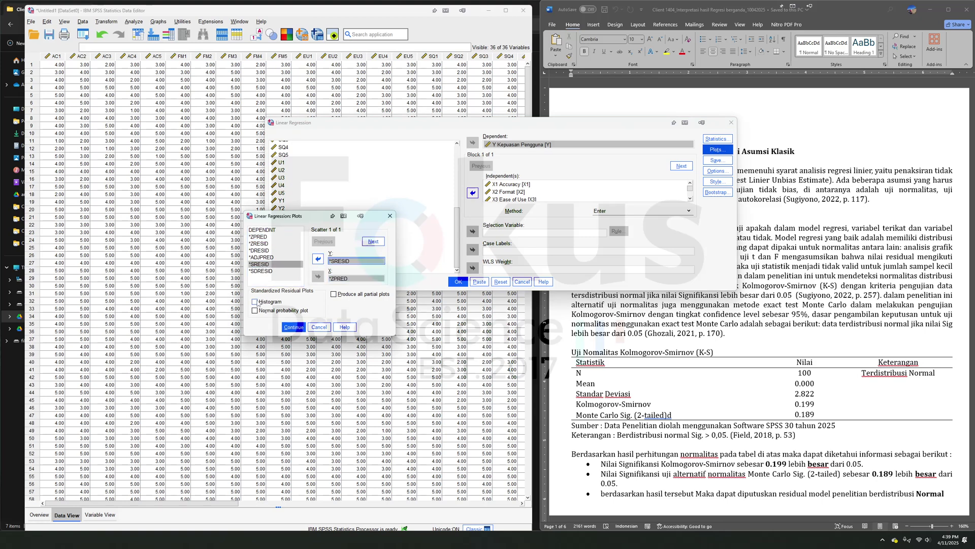
pyautogui.click(257, 302)
pyautogui.click(256, 311)
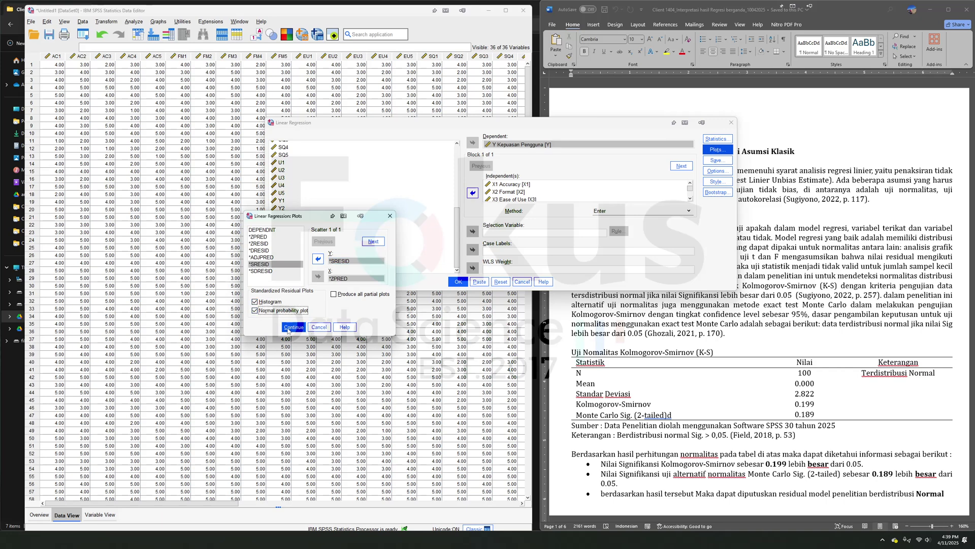
pyautogui.click(293, 327)
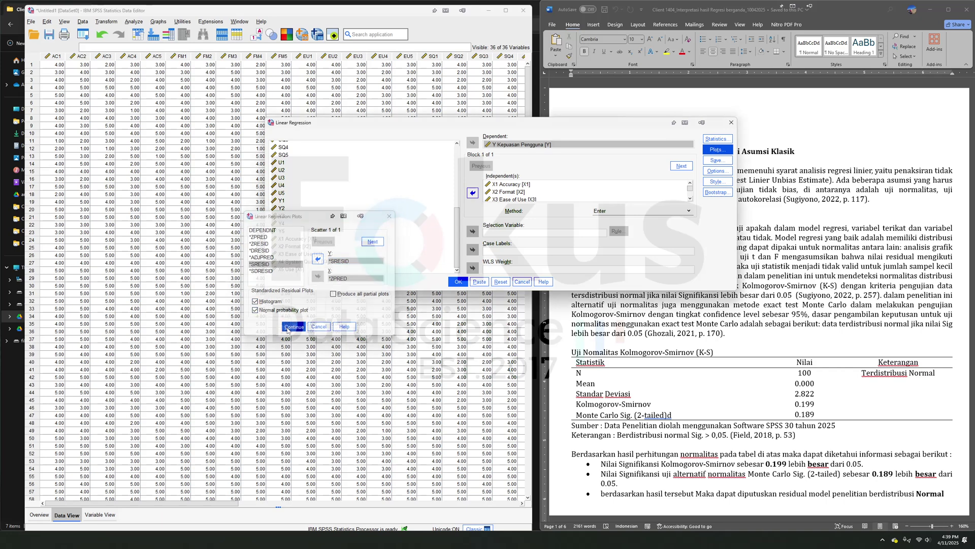
# - Save the unstandardized residuals as a variable, run the regression, and review the output down to the residual charts
pyautogui.click(715, 160)
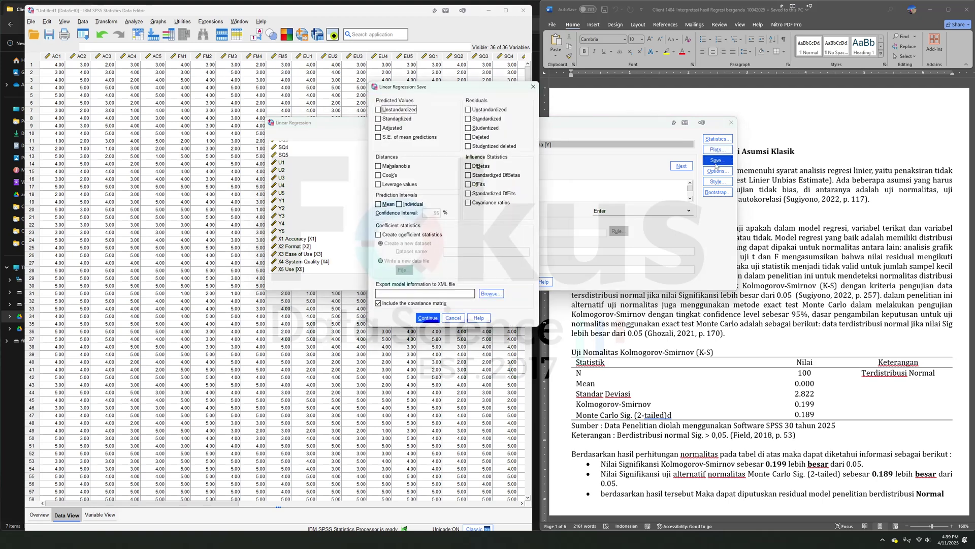
pyautogui.click(469, 110)
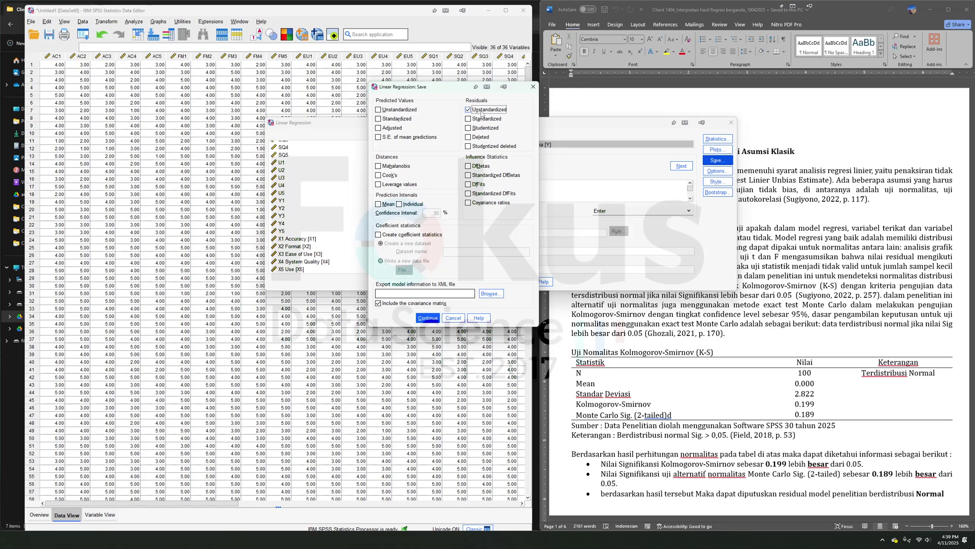
pyautogui.click(428, 319)
pyautogui.click(456, 283)
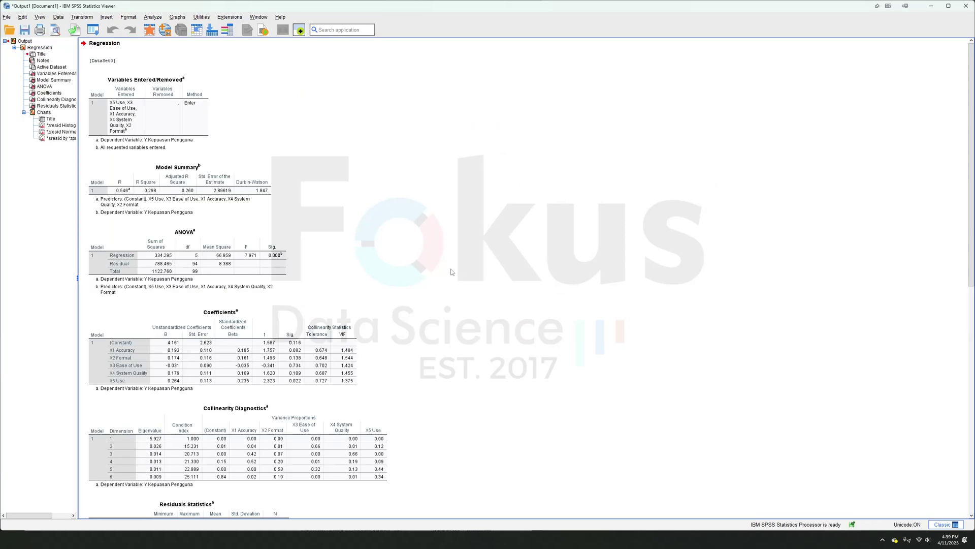
pyautogui.scroll(-8, 275, 106)
pyautogui.scroll(-6, 309, 240)
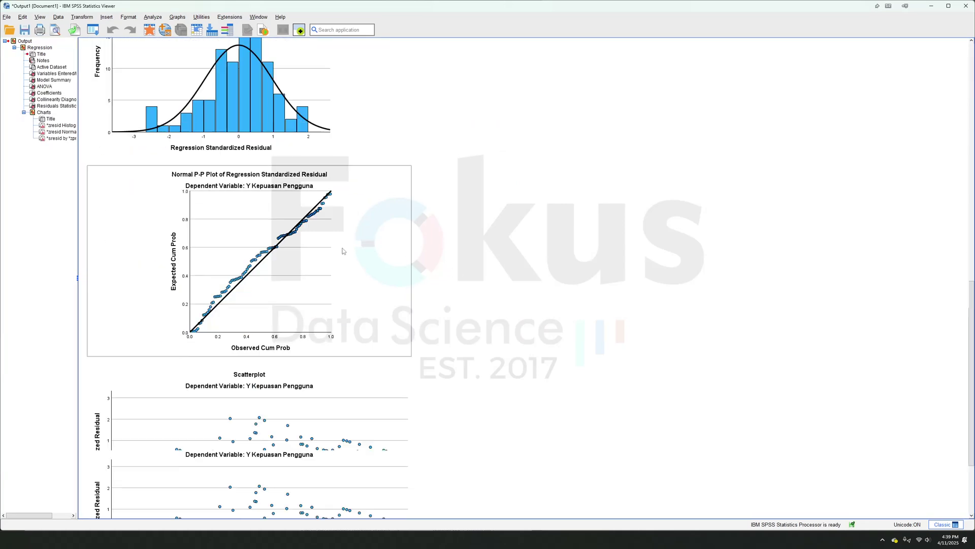
pyautogui.click(315, 276)
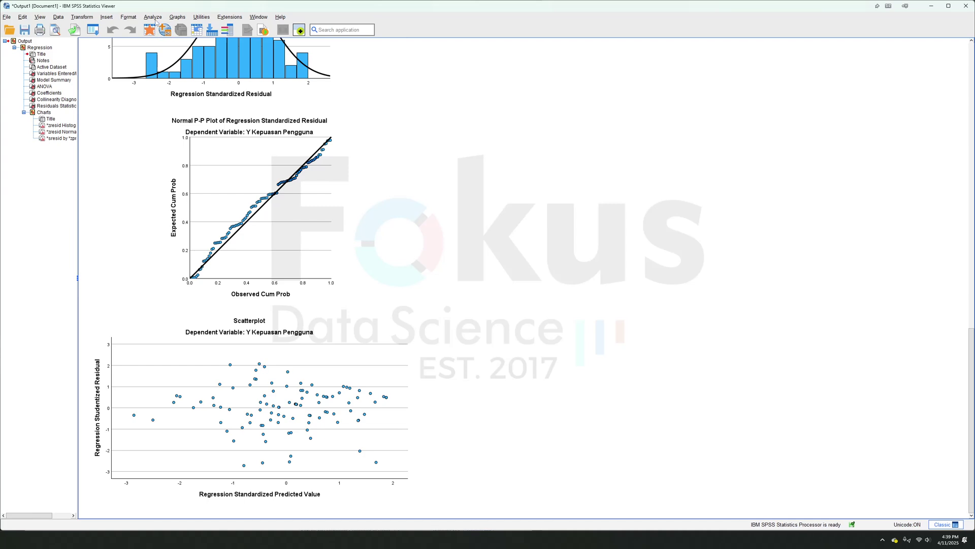
# - Run a legacy one-sample Kolmogorov-Smirnov test on Unstandardized Residual [RES_1] against the normal distribution
pyautogui.click(155, 18)
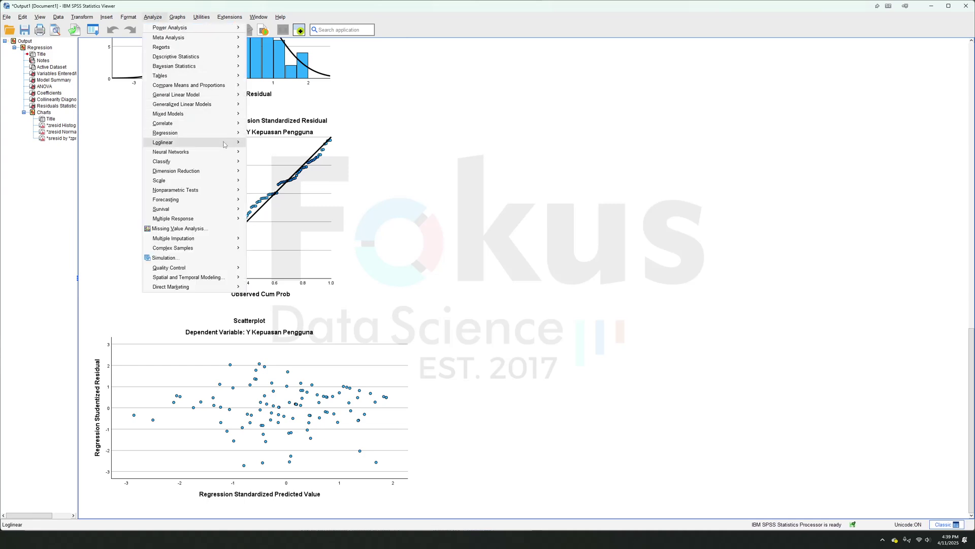
pyautogui.moveTo(232, 172)
pyautogui.moveTo(193, 191)
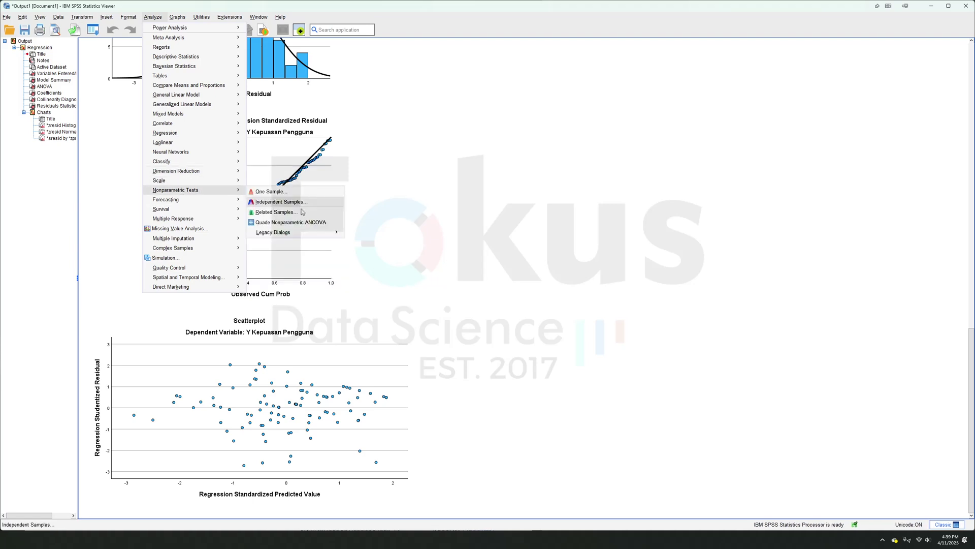
pyautogui.moveTo(276, 234)
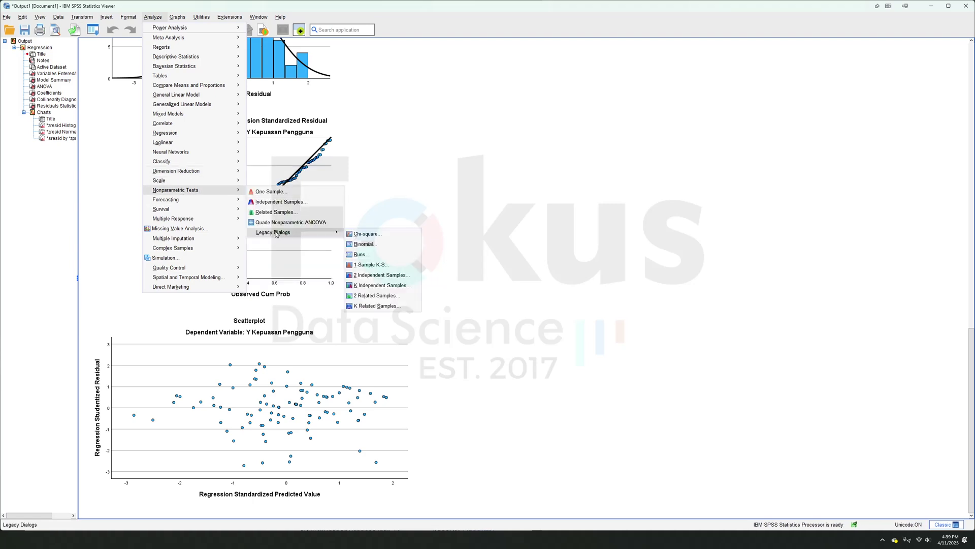
pyautogui.click(378, 268)
pyautogui.scroll(-10, 266, 178)
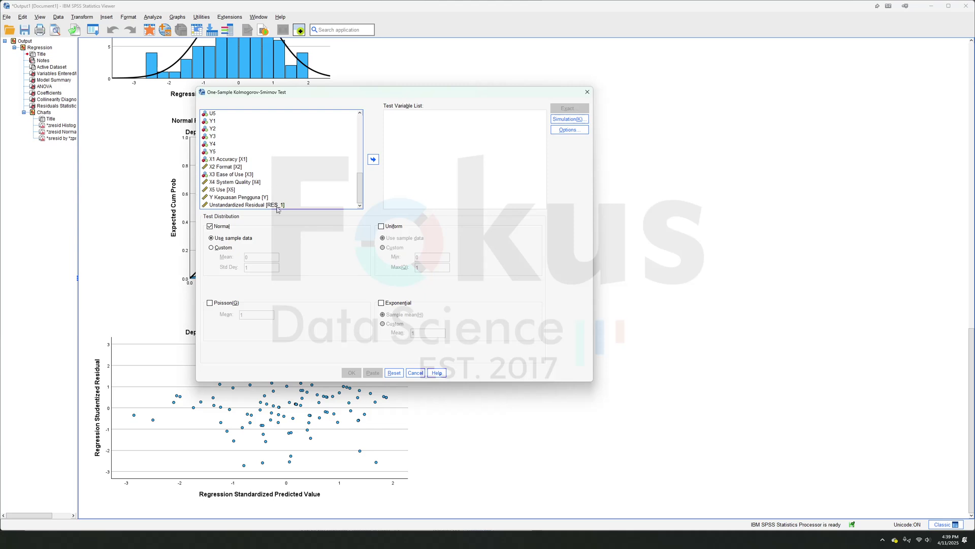
pyautogui.click(239, 205)
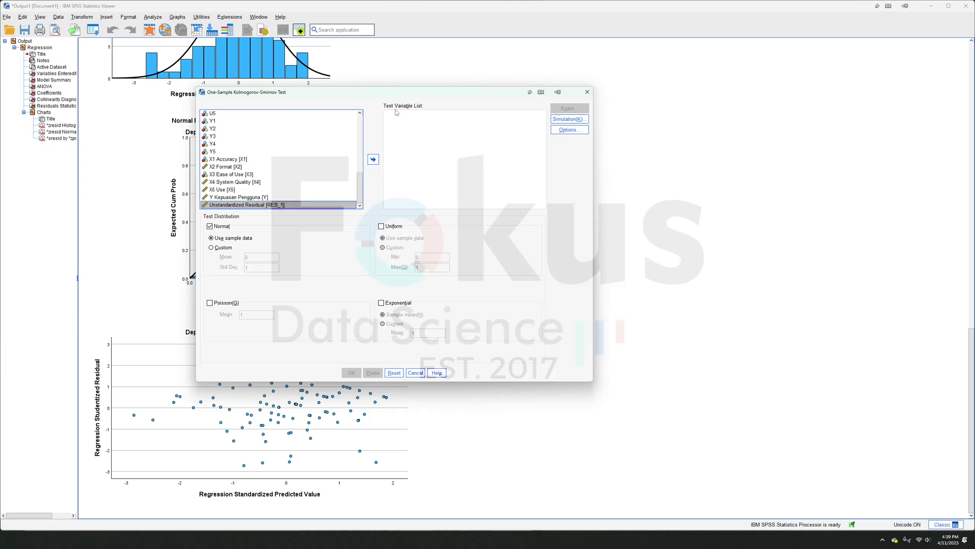
pyautogui.click(373, 159)
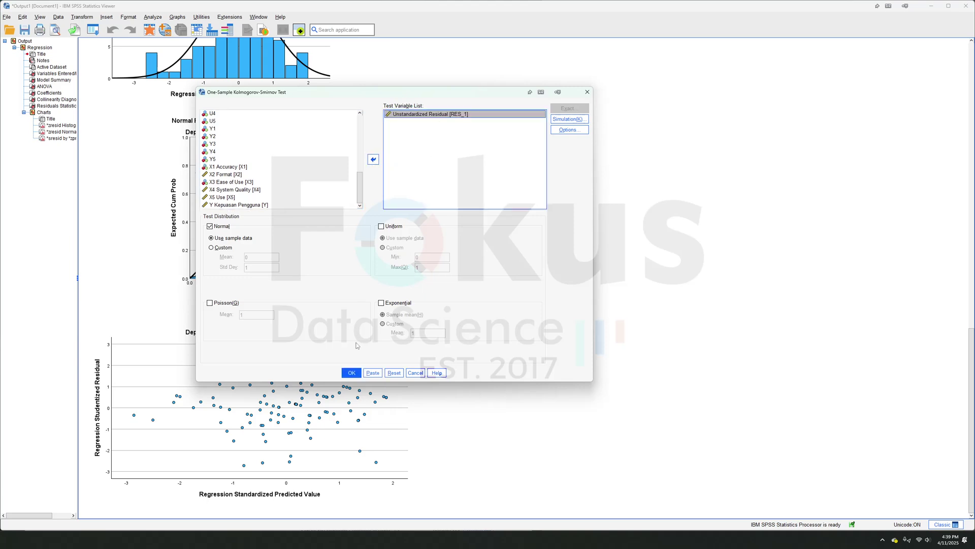
pyautogui.click(351, 372)
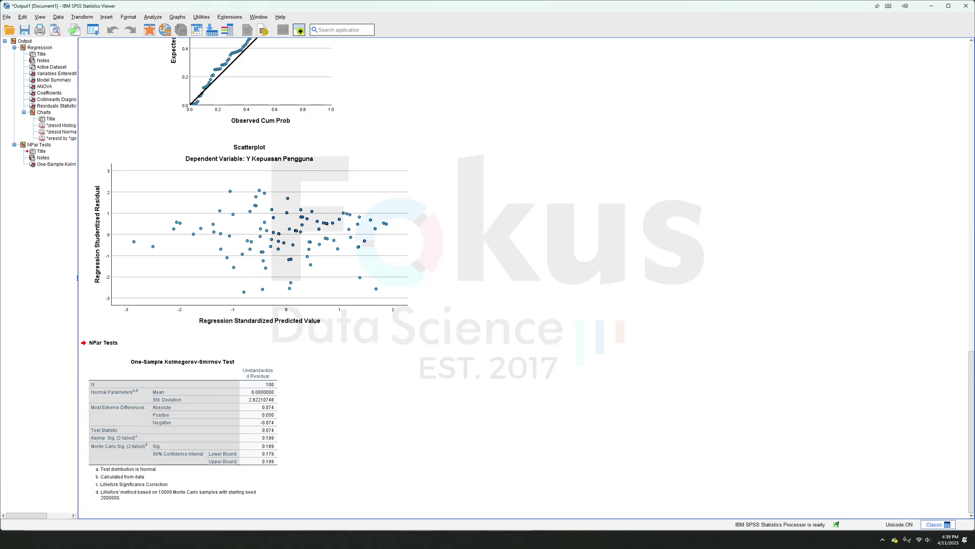
# - Switch to the Word interpretation document and examine the Uji Heteroskedastisitas metode Glejser section
pyautogui.hotkey('alt', 'Tab')
pyautogui.scroll(-10, 750, 319)
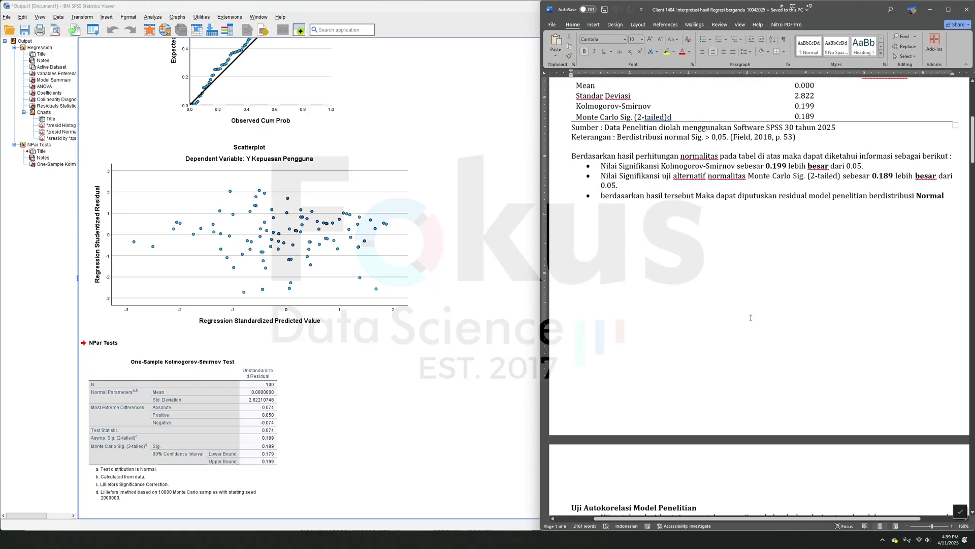
pyautogui.scroll(-15, 750, 319)
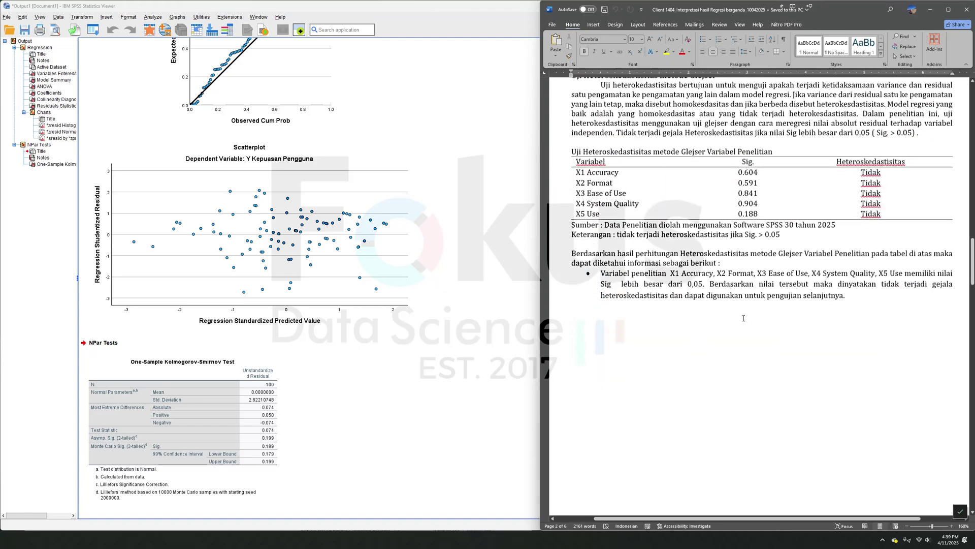
pyautogui.moveTo(589, 242); pyautogui.dragTo(659, 241)
pyautogui.click(691, 260)
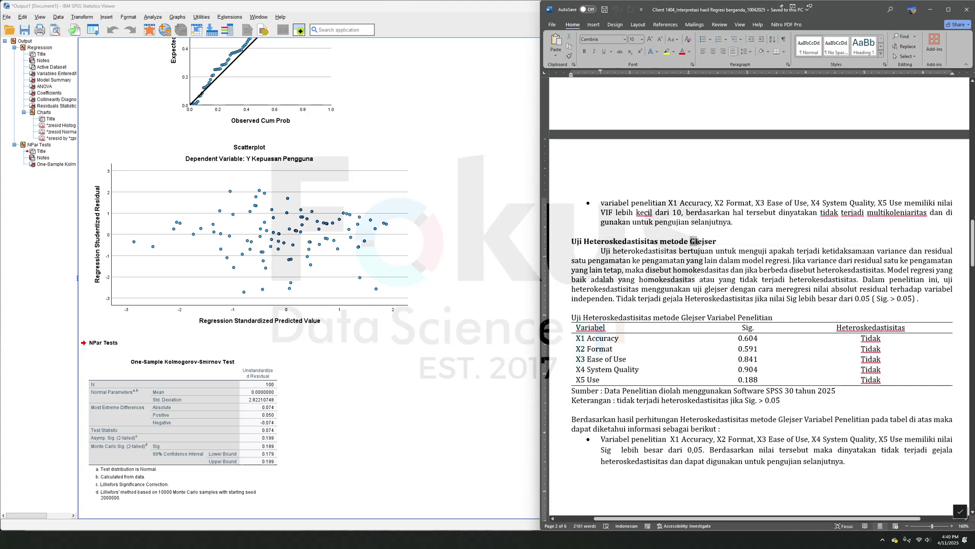
# - Return to the SPSS Data Editor, check the RES_1 column, and start computing a variable with target name ABS_RES
pyautogui.click(373, 345)
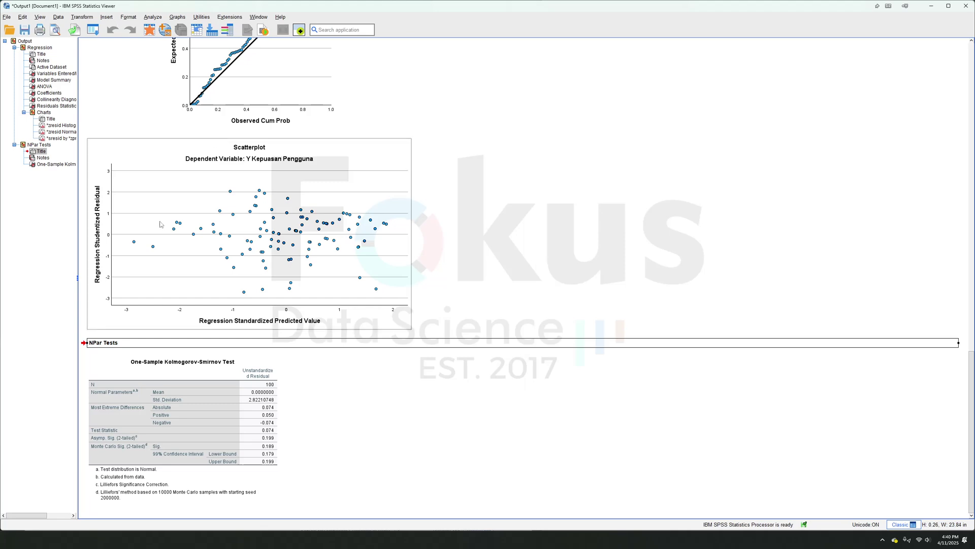
pyautogui.click(99, 478)
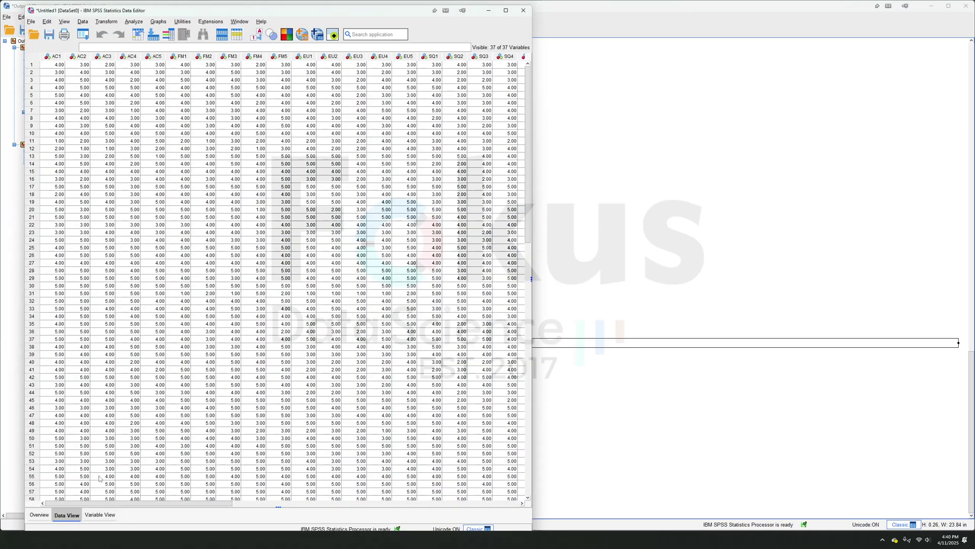
pyautogui.moveTo(112, 501); pyautogui.dragTo(360, 531)
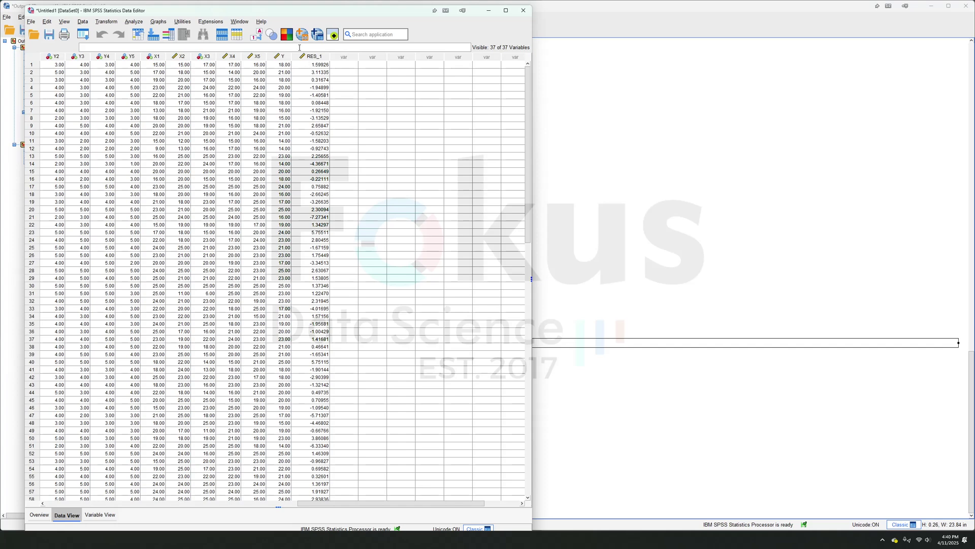
pyautogui.click(106, 22)
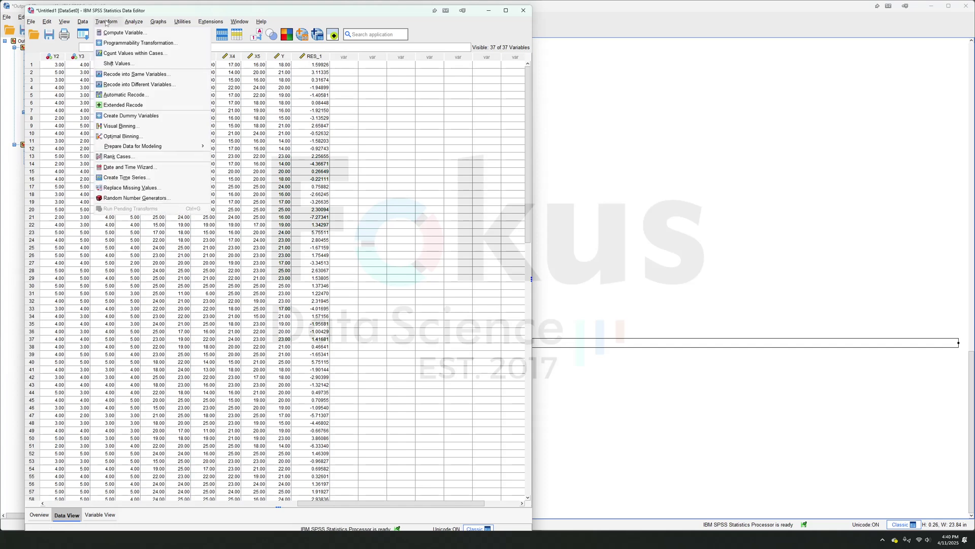
pyautogui.click(114, 34)
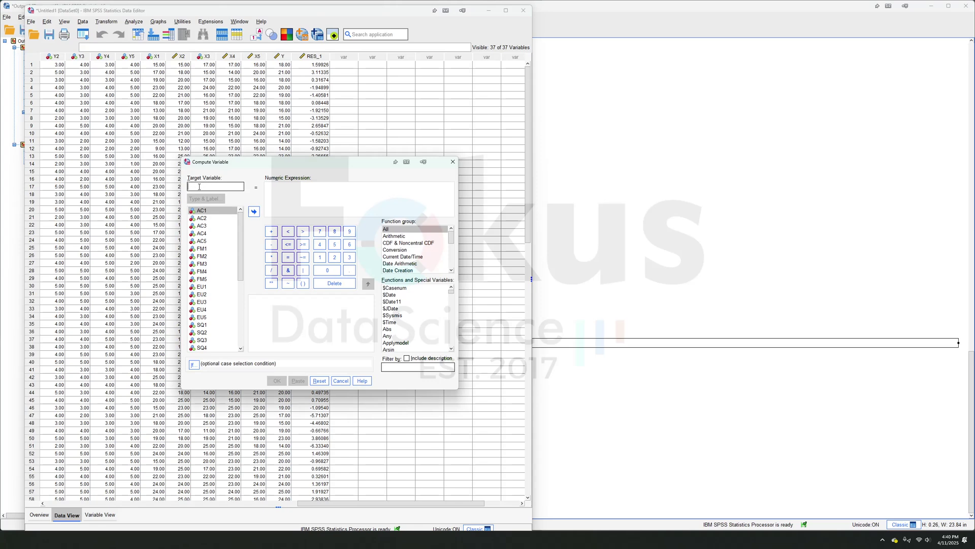
pyautogui.write('ABS_RES')
# - Define the numeric expression as ABS(RES_1), compute the variable, and check its column in the Data Editor
pyautogui.click(275, 189)
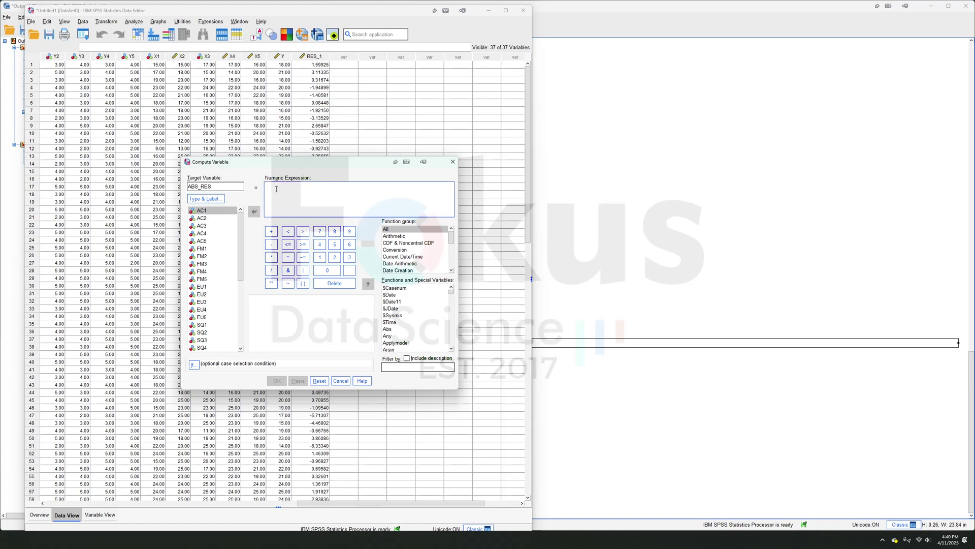
pyautogui.doubleClick(387, 329)
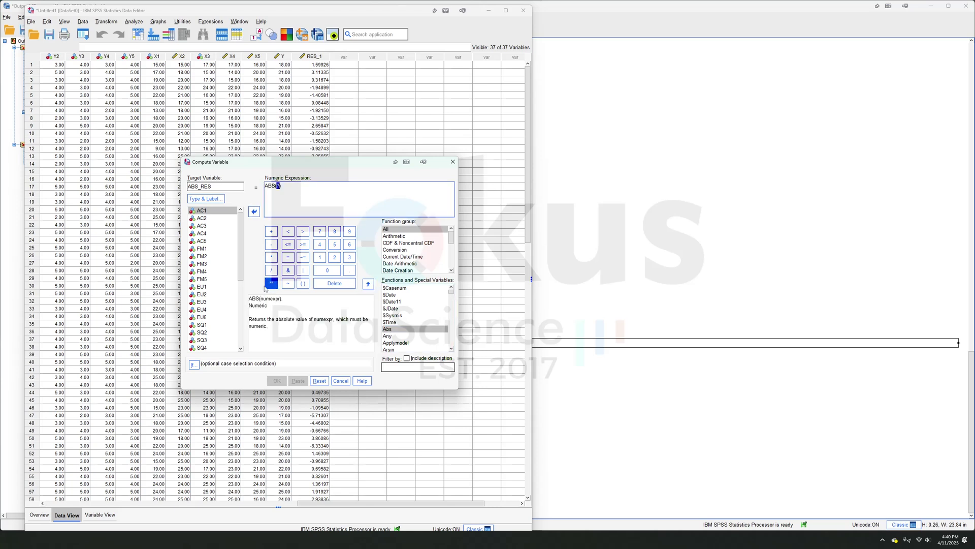
pyautogui.scroll(-6, 228, 285)
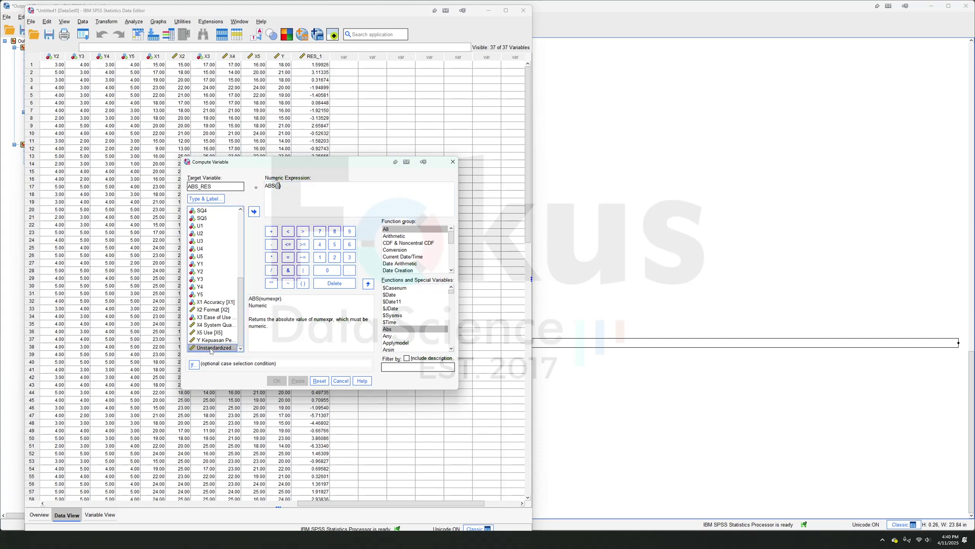
pyautogui.doubleClick(211, 349)
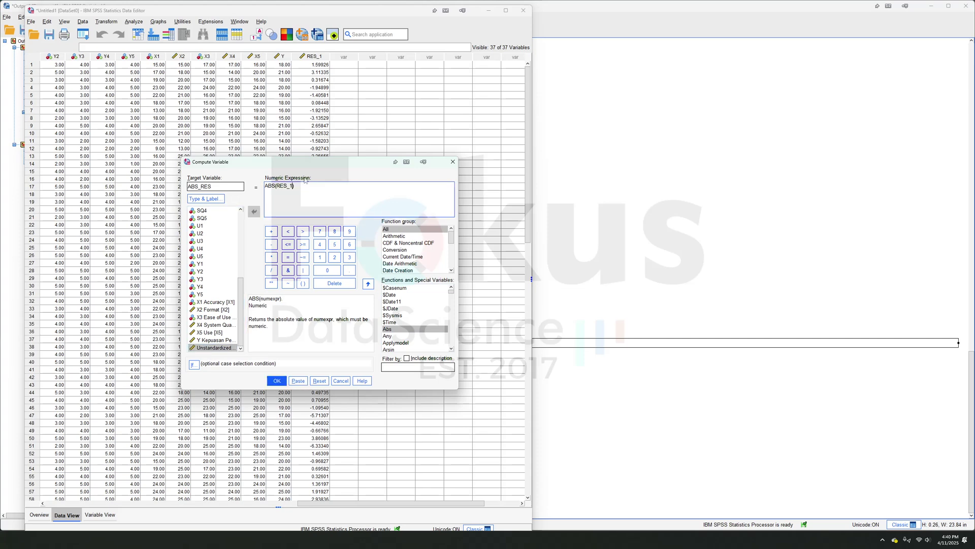
pyautogui.click(279, 381)
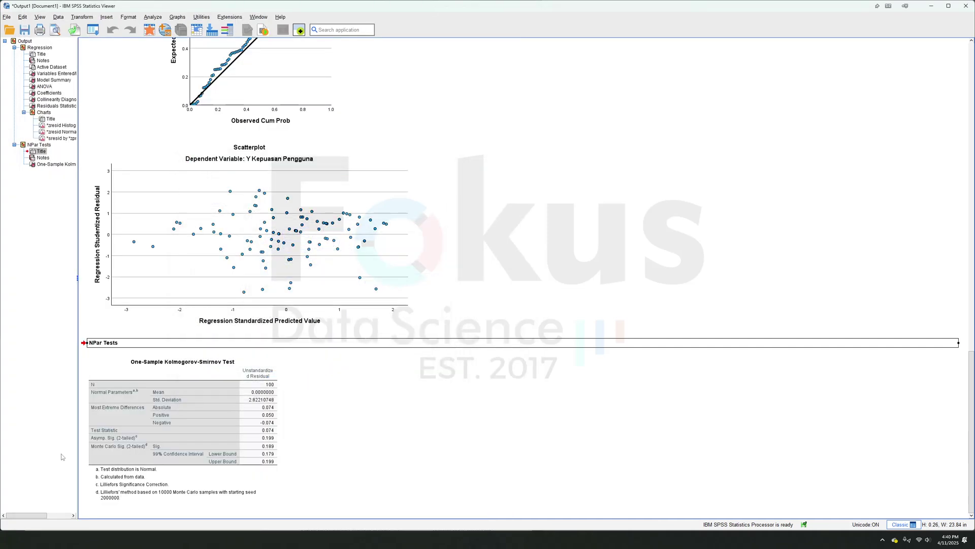
pyautogui.hotkey('alt', 'Tab')
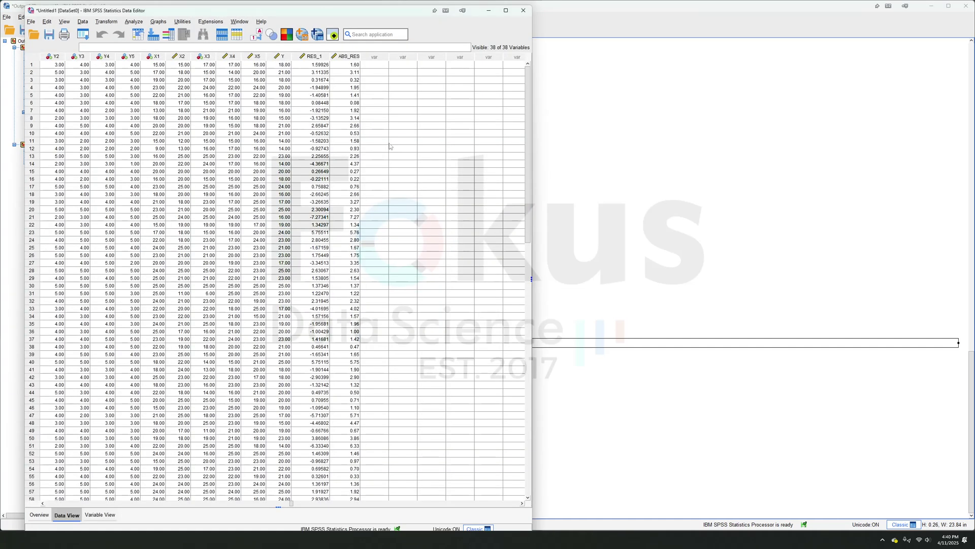
# - Widen the ABS_RES column slightly and reset the Linear Regression setup to its defaults
pyautogui.moveTo(361, 56); pyautogui.dragTo(371, 56)
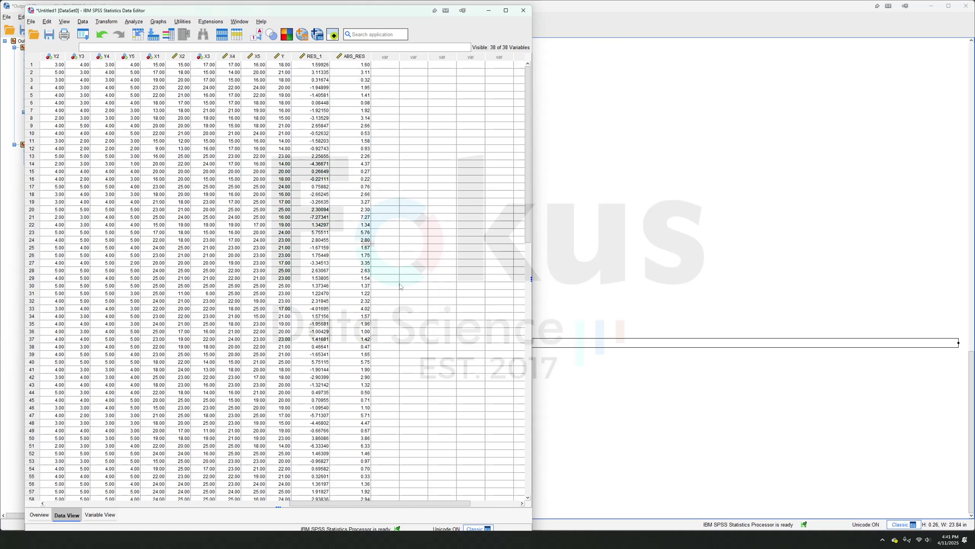
pyautogui.click(134, 21)
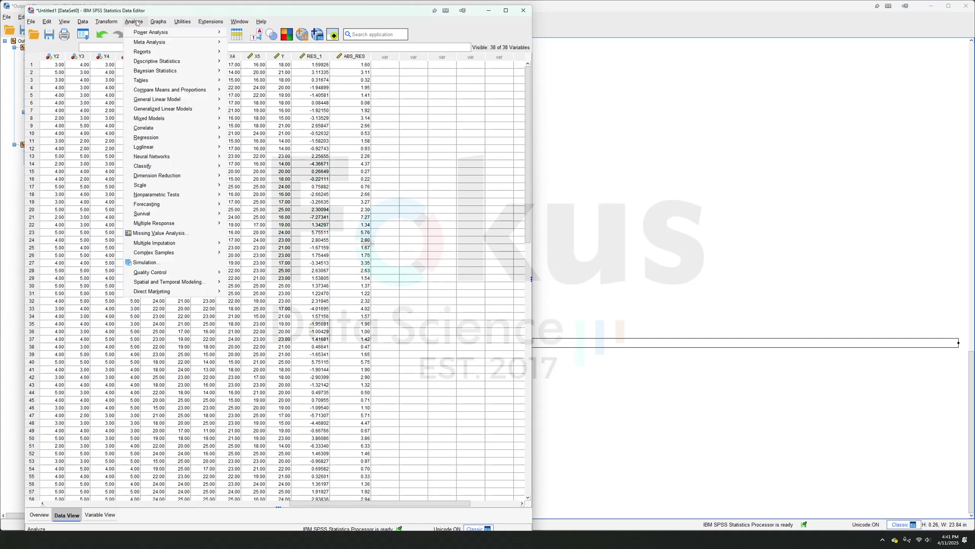
pyautogui.moveTo(179, 141)
pyautogui.click(244, 149)
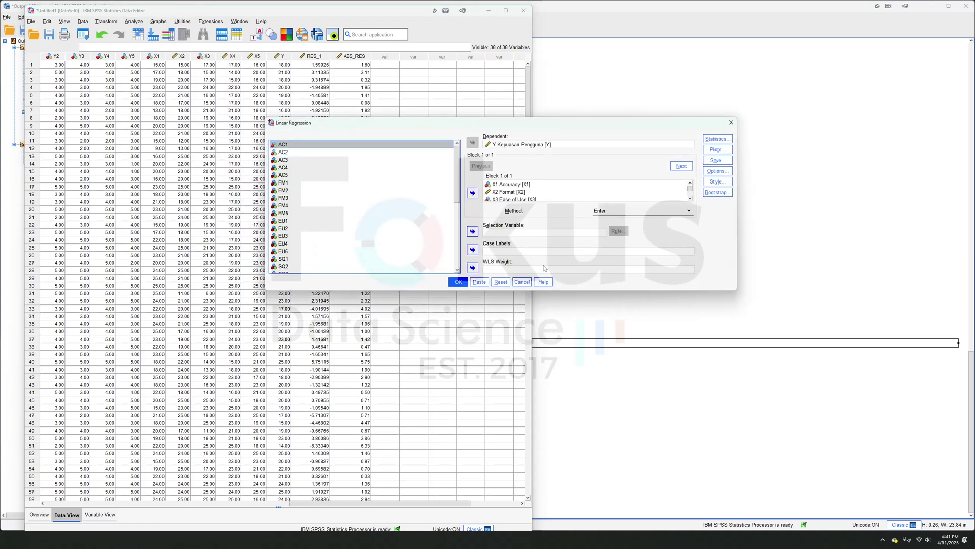
pyautogui.click(501, 282)
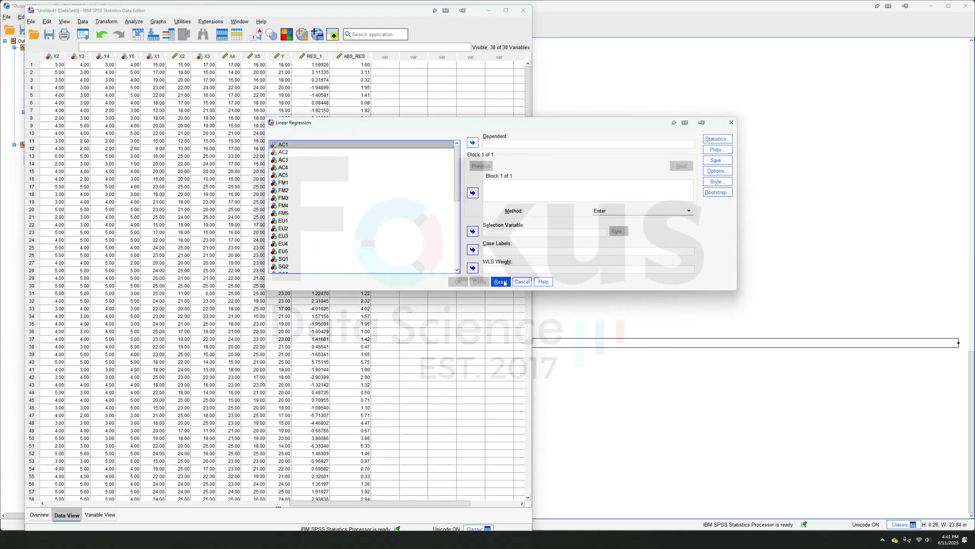
# - Assign X1 Accuracy, X2 Format, X3 Ease of Use, X4 System Quality and X5 Use as the independent variables of the regression
pyautogui.scroll(-8, 393, 216)
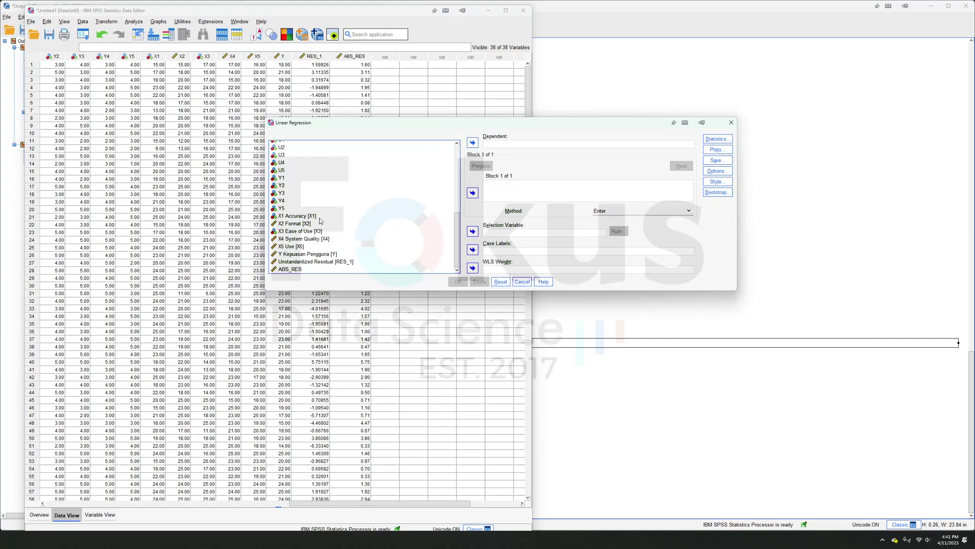
pyautogui.click(305, 216)
pyautogui.keyDown('shift'); pyautogui.click(319, 247); pyautogui.keyUp('shift')
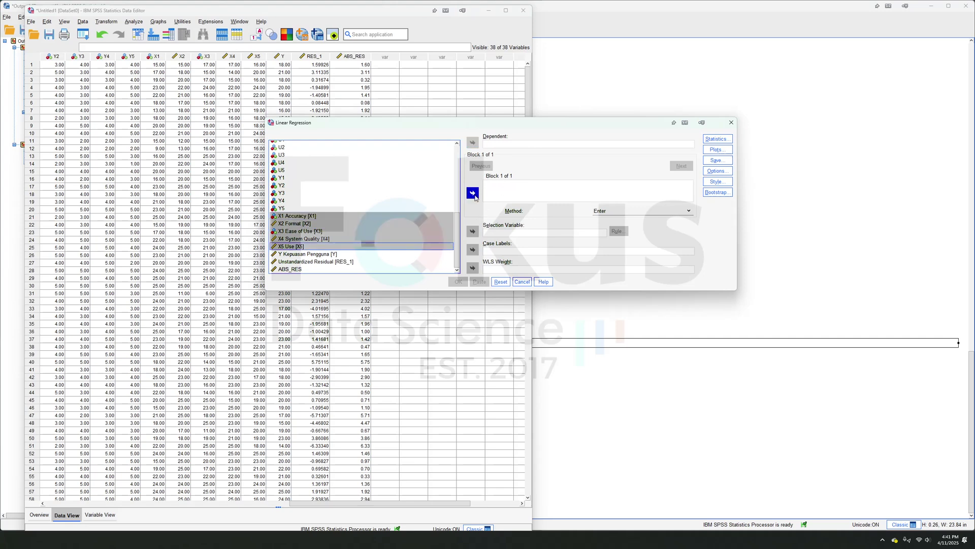
pyautogui.click(474, 194)
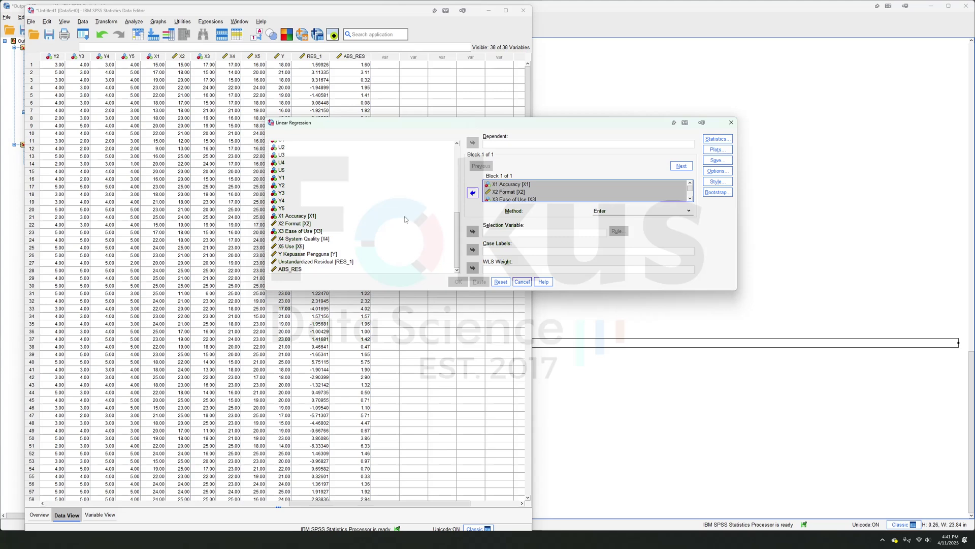
pyautogui.scroll(-1, 528, 199)
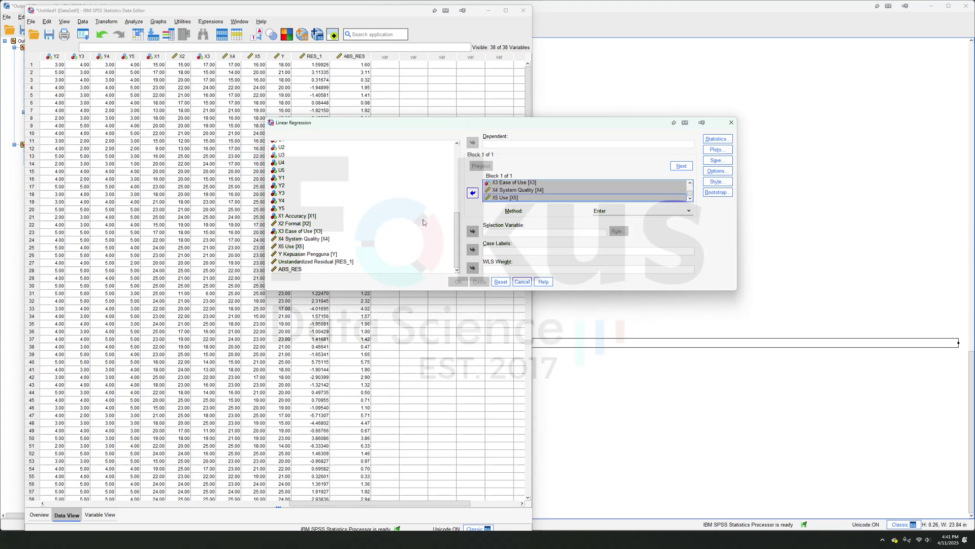
# - Set ABS_RES as the dependent variable and run the linear regression
pyautogui.click(291, 269)
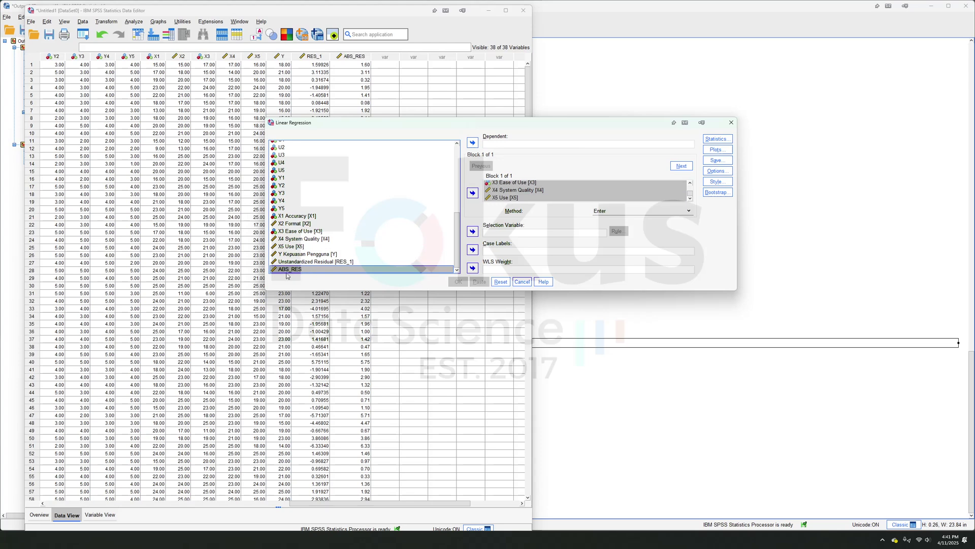
pyautogui.click(473, 144)
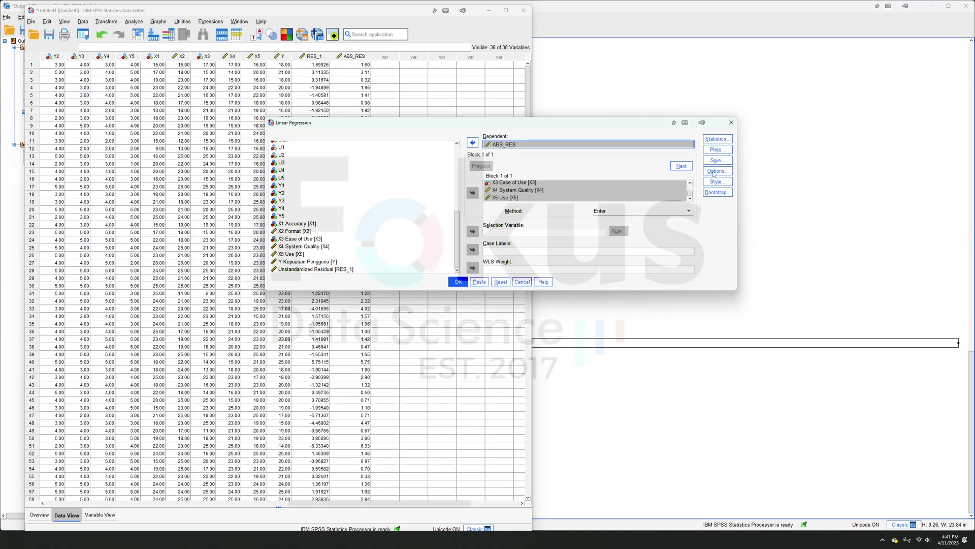
pyautogui.click(458, 281)
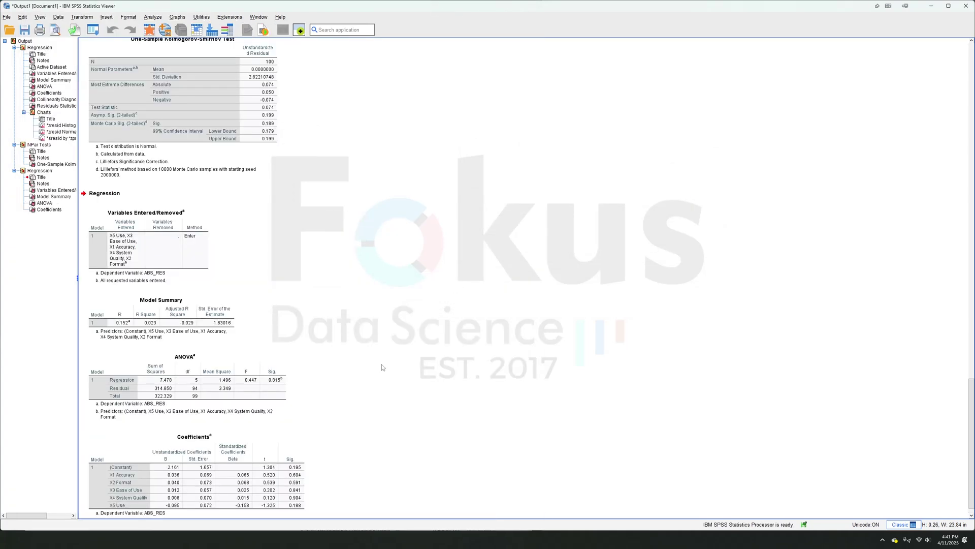
# - Retitle the Coefficients table of the ABS_RES regression as Heteroskedastisitas and close the pivot table editor
pyautogui.click(258, 459)
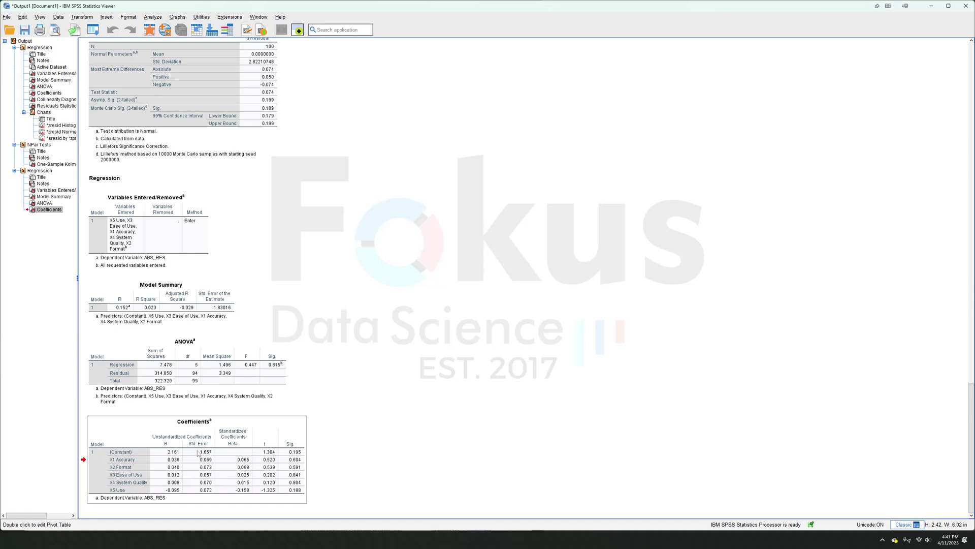
pyautogui.doubleClick(199, 425)
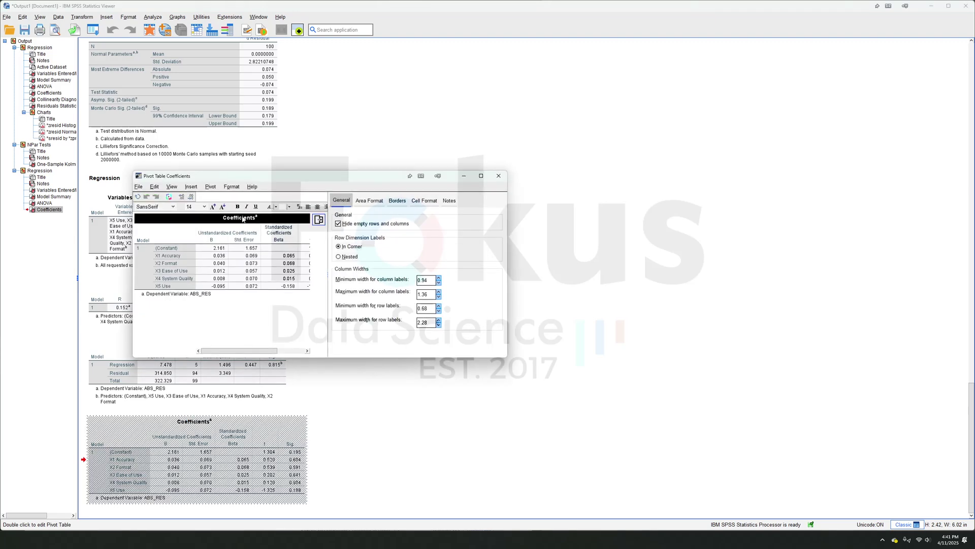
pyautogui.click(243, 219)
pyautogui.write('Header')
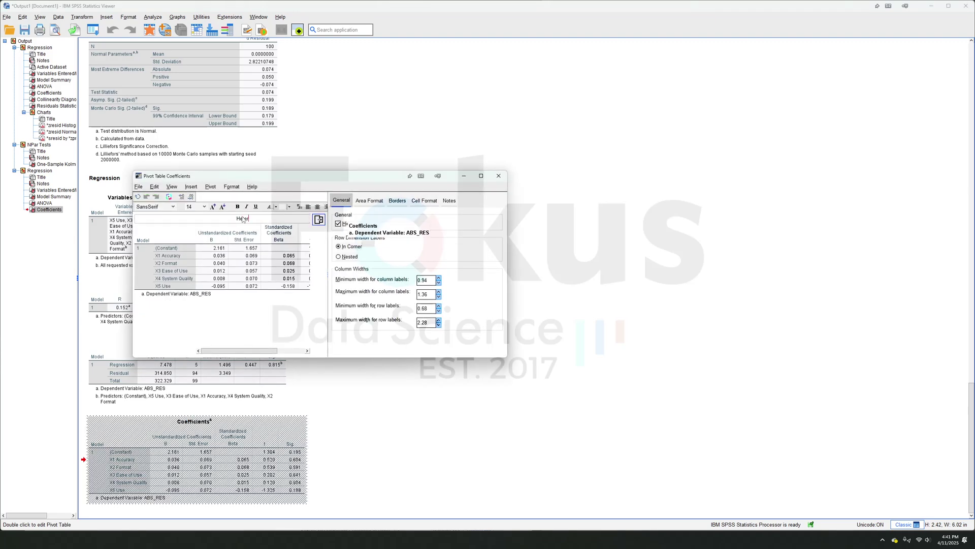
pyautogui.write('kedastisita')
pyautogui.write('s')
pyautogui.press('Return')
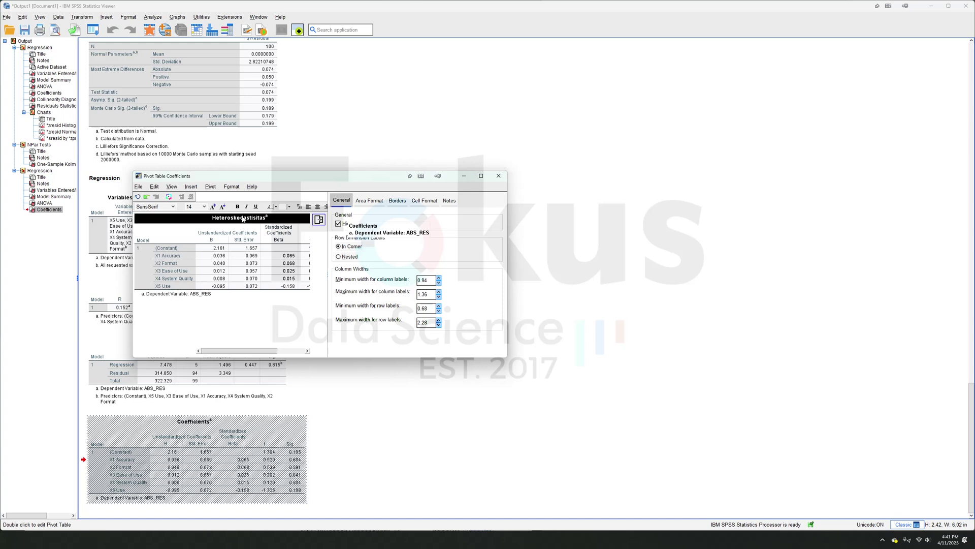
pyautogui.click(498, 176)
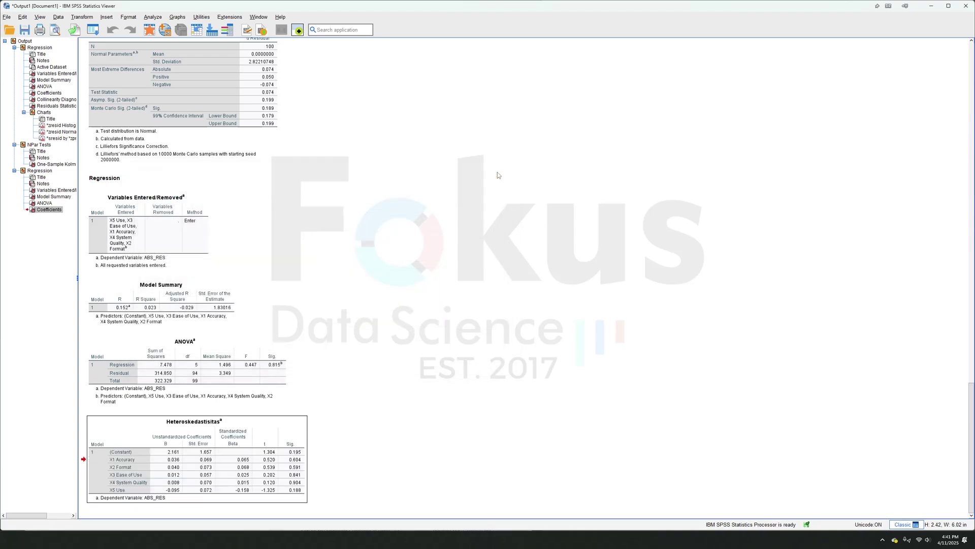
# - Restore the SPSS output window to a smaller size and fit it beside the Word interpretation document
pyautogui.scroll(5, 443, 374)
pyautogui.moveTo(664, 6); pyautogui.dragTo(578, 49)
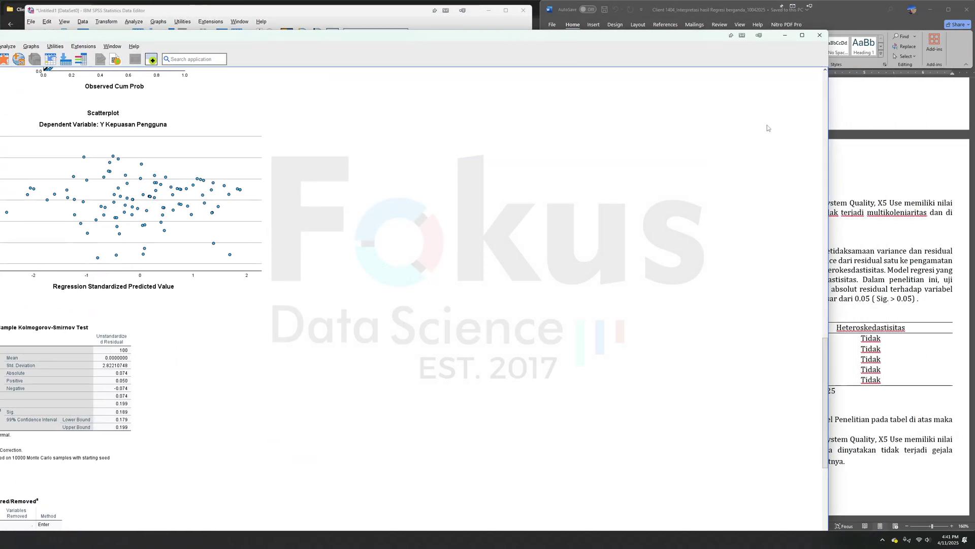
pyautogui.moveTo(827, 132); pyautogui.dragTo(531, 278)
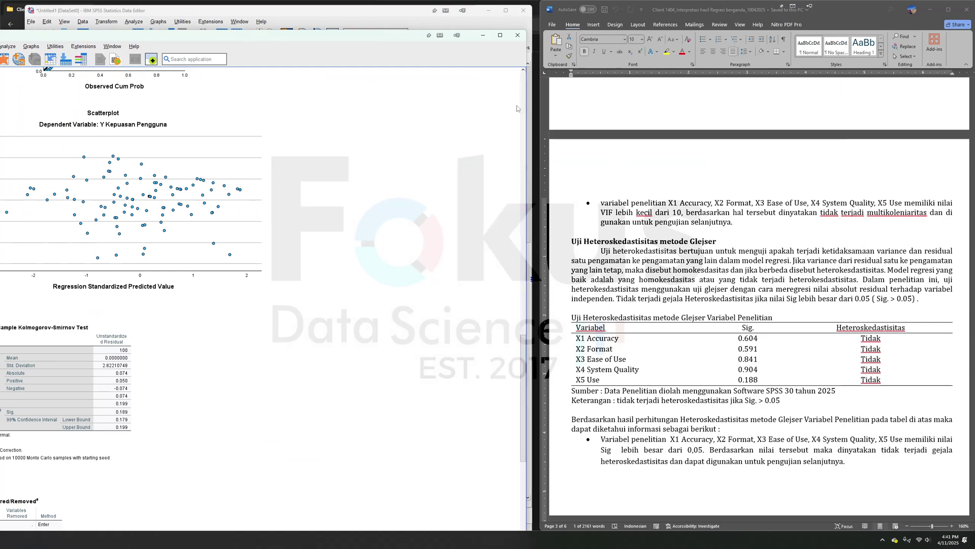
pyautogui.moveTo(0, 152)
pyautogui.mouseDown()
pyautogui.moveTo(33, 152)
pyautogui.moveTo(19, 153)
pyautogui.mouseUp()
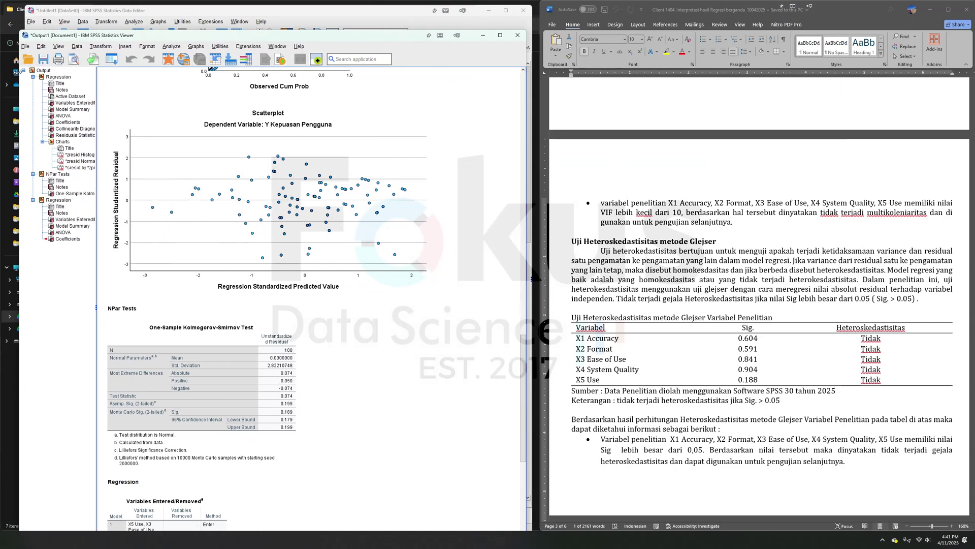
# - Bring up the Uji Normalitas section in Word and examine the One-Sample Kolmogorov-Smirnov Test table in the SPSS output
pyautogui.scroll(3, 296, 257)
pyautogui.scroll(10, 296, 254)
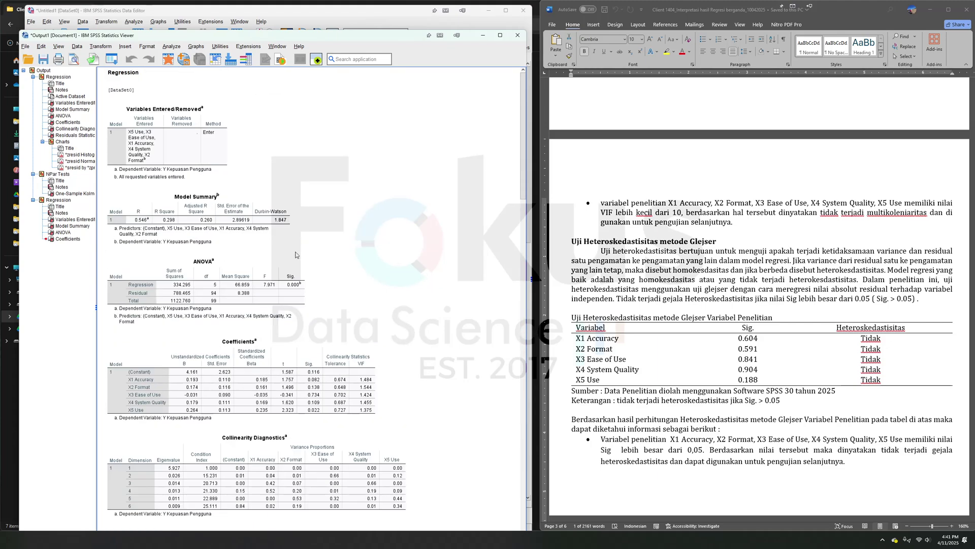
pyautogui.scroll(2, 656, 226)
pyautogui.scroll(15, 657, 226)
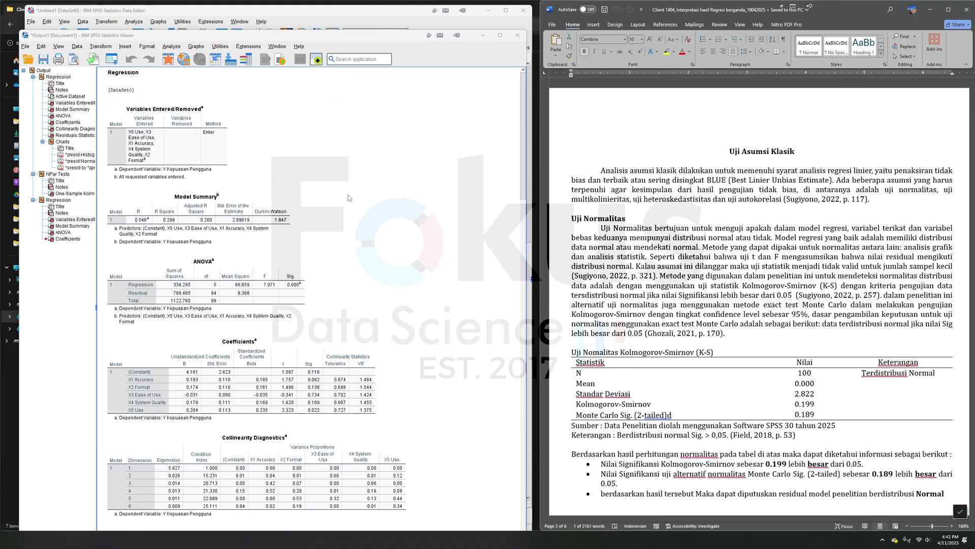
pyautogui.click(694, 212)
pyautogui.scroll(-4, 695, 212)
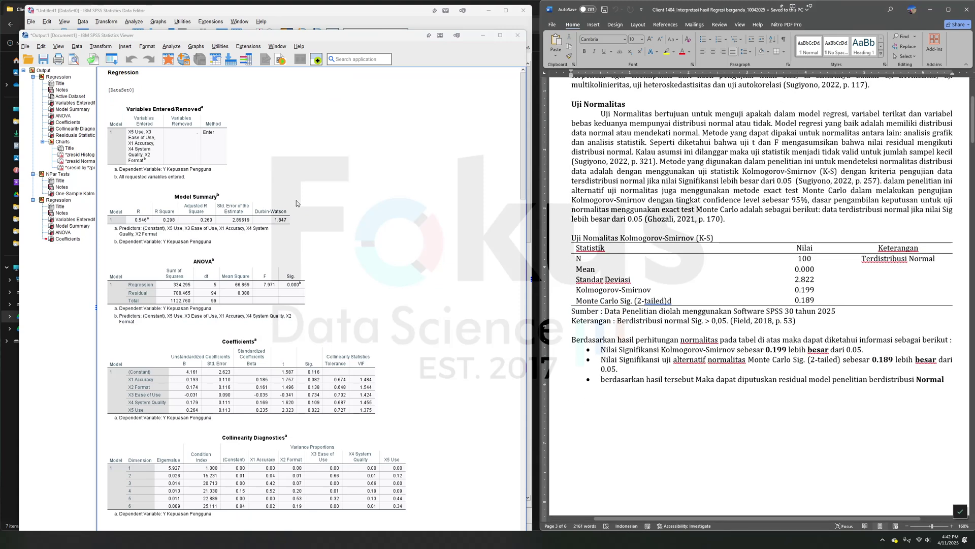
pyautogui.click(233, 219)
pyautogui.scroll(-20, 233, 219)
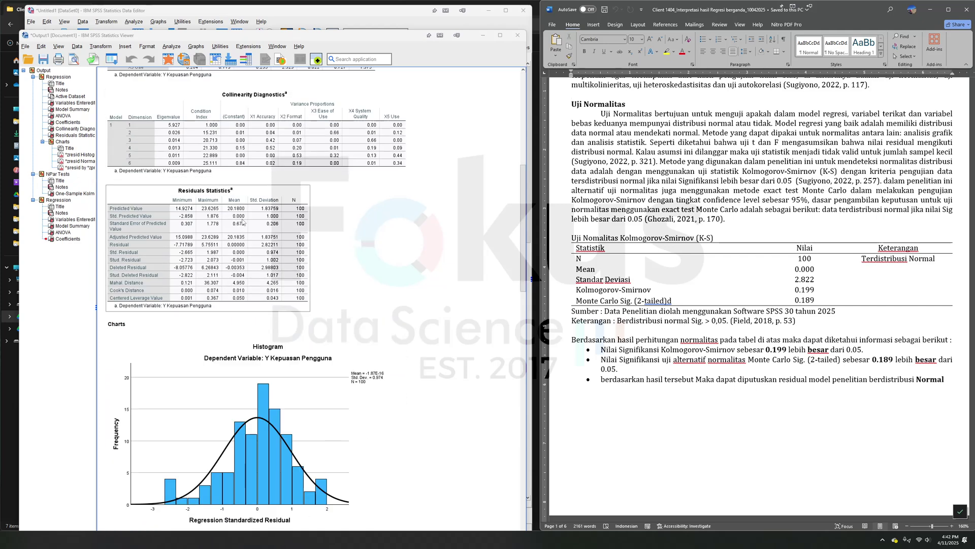
pyautogui.scroll(-3, 245, 223)
pyautogui.click(206, 252)
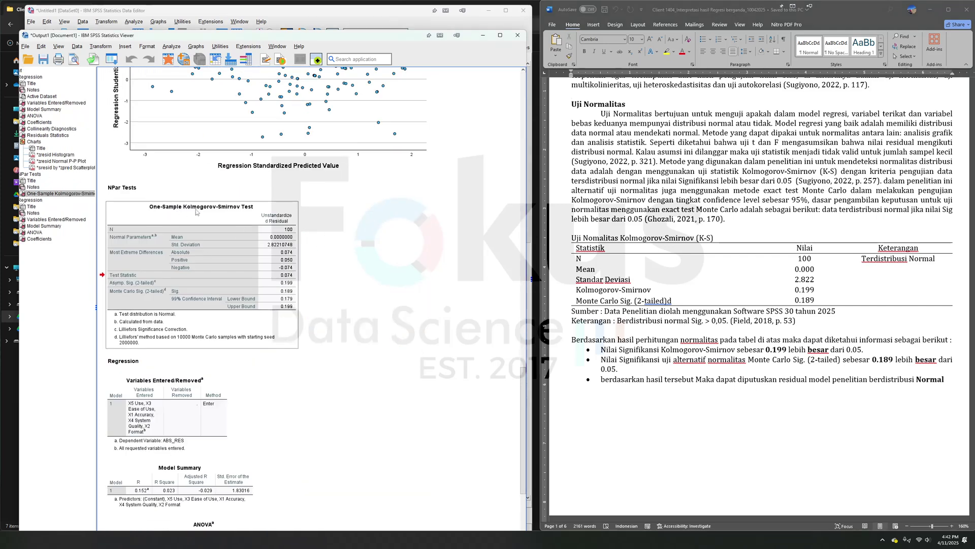
pyautogui.click(276, 278)
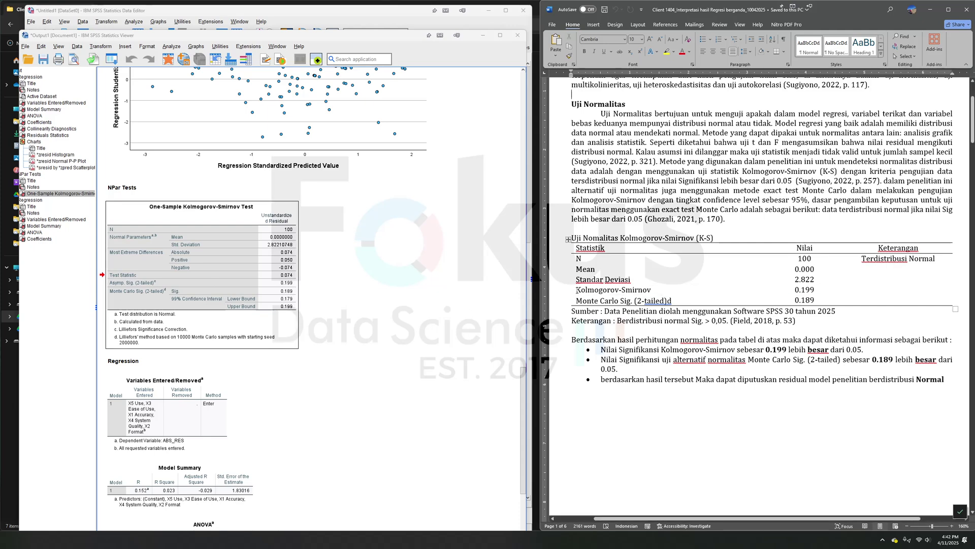
# - Compare the Kolmogorov-Smirnov and Monte Carlo Sig. (2-tailed) rows of the Word normality table with the SPSS output and read their interpretation
pyautogui.moveTo(577, 289); pyautogui.dragTo(817, 303)
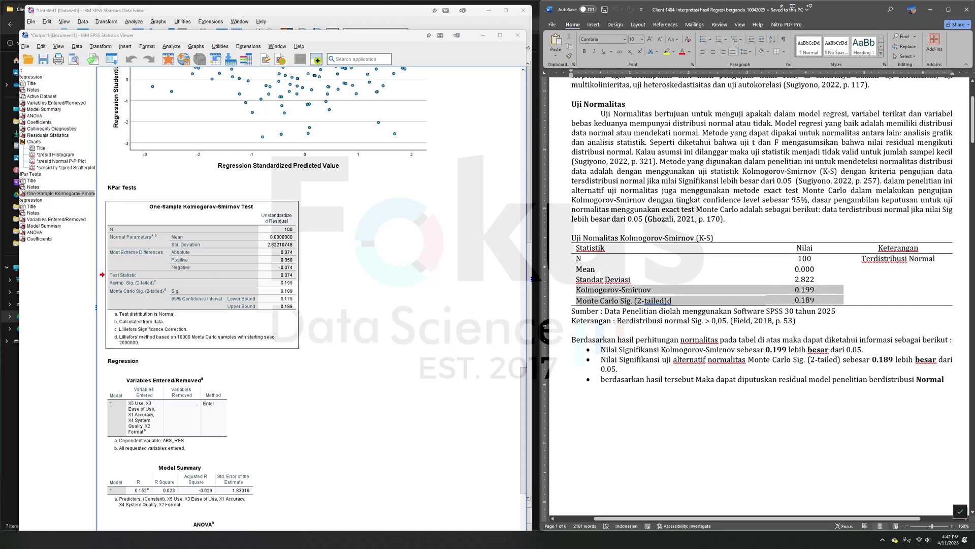
pyautogui.click(121, 280)
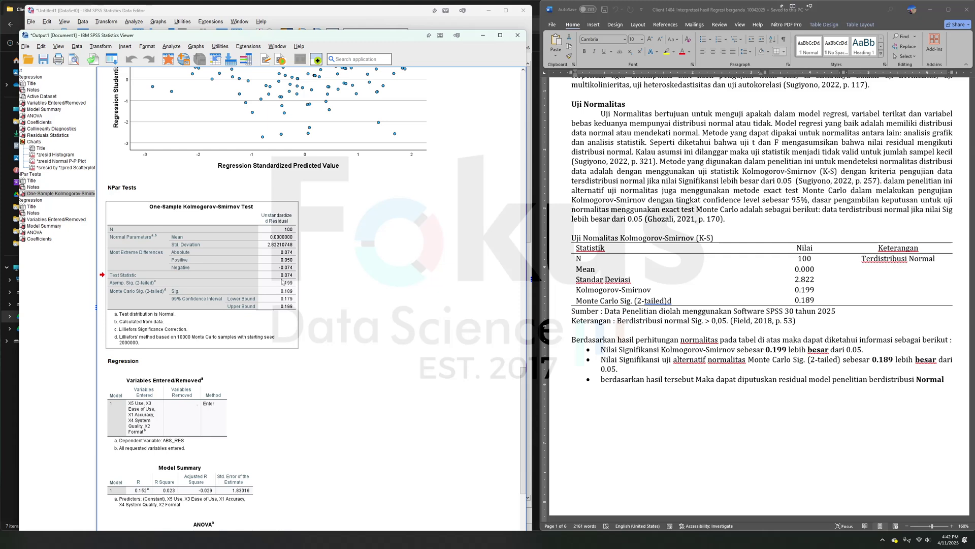
pyautogui.moveTo(893, 307); pyautogui.dragTo(851, 294)
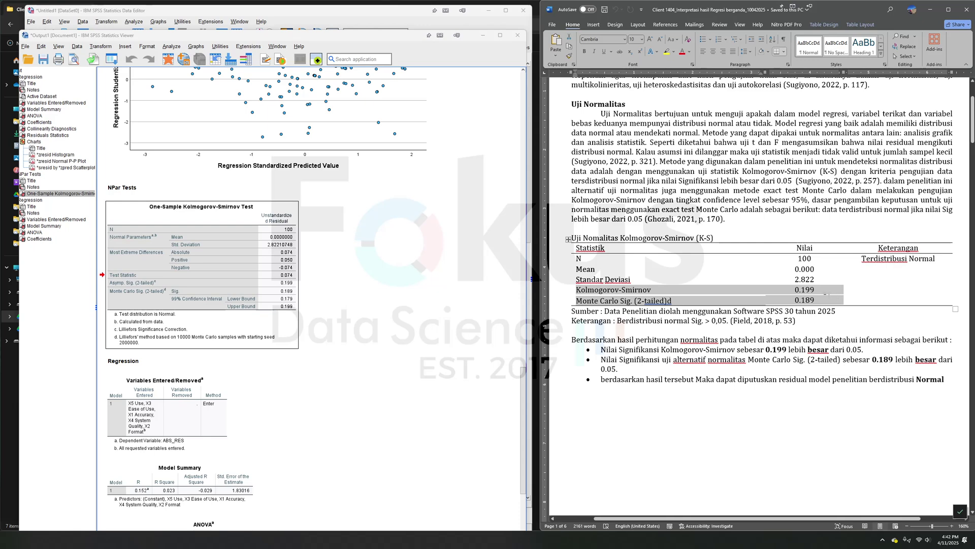
pyautogui.click(822, 303)
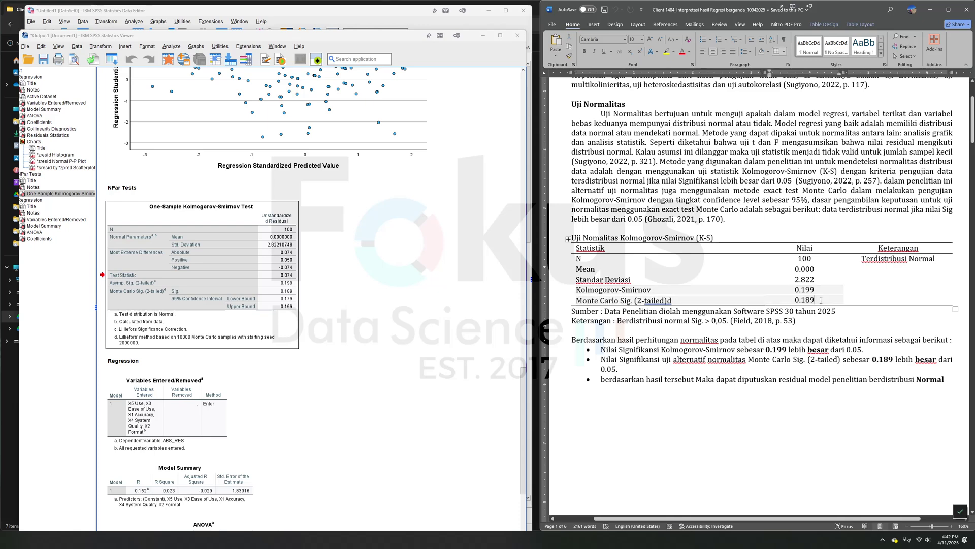
pyautogui.click(798, 337)
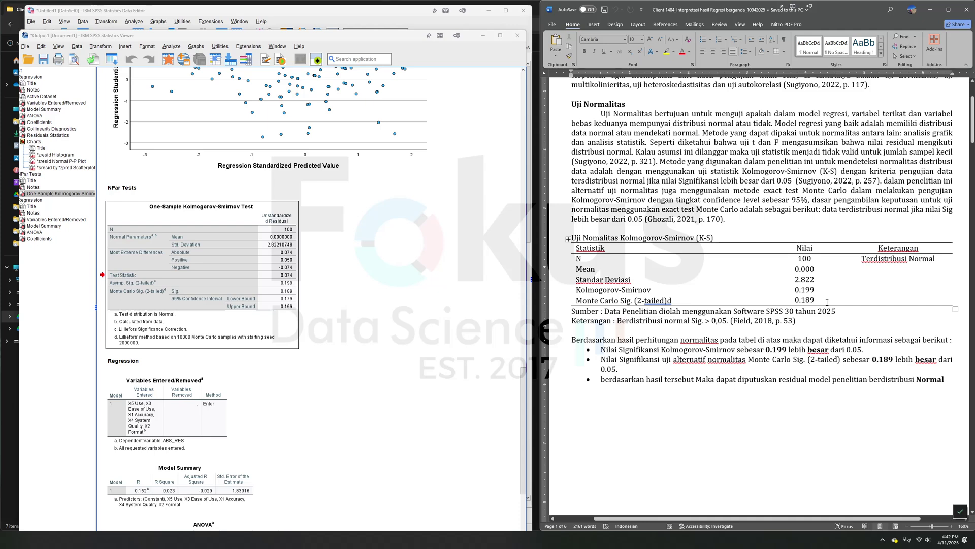
pyautogui.moveTo(824, 302); pyautogui.dragTo(787, 295)
pyautogui.click(777, 351)
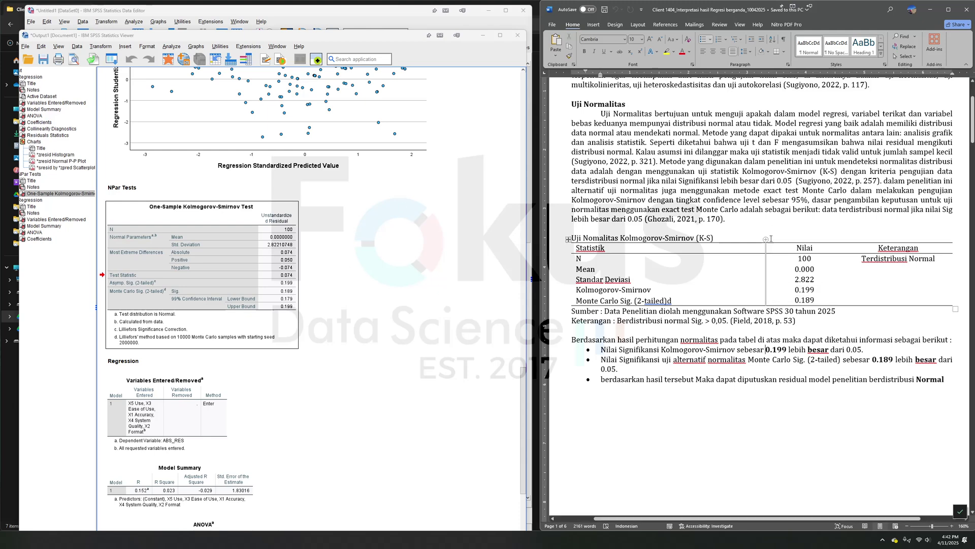
# - Bring up the Uji Autokorelasi section in Word and locate the Durbin-Watson value in the first regression's SPSS Model Summary table
pyautogui.scroll(3, 776, 237)
pyautogui.scroll(-8, 780, 244)
pyautogui.scroll(-6, 781, 247)
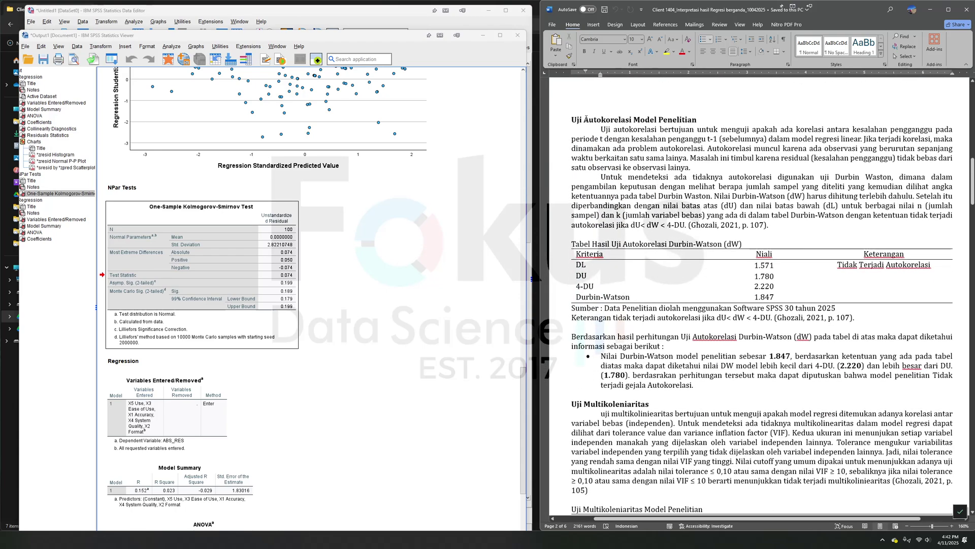
pyautogui.click(667, 225)
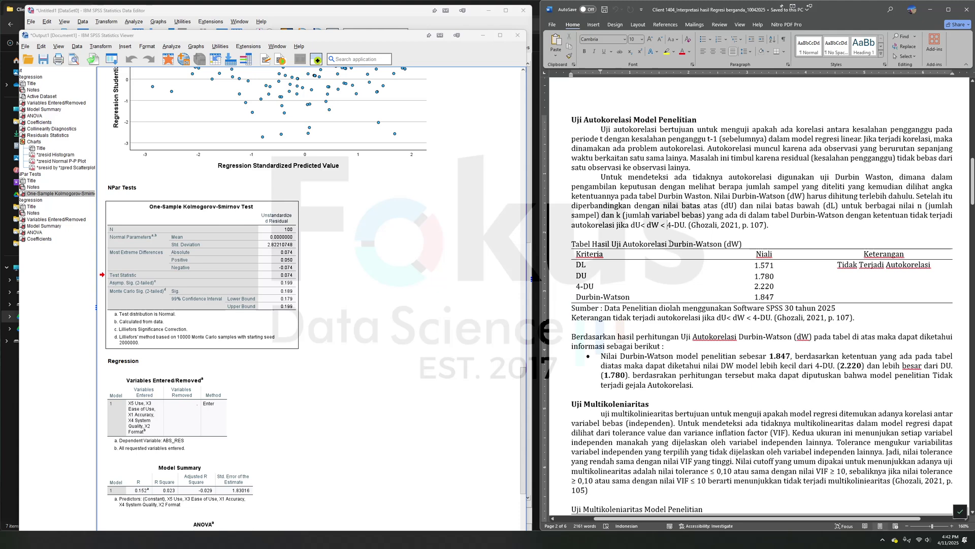
pyautogui.moveTo(669, 244); pyautogui.dragTo(697, 244)
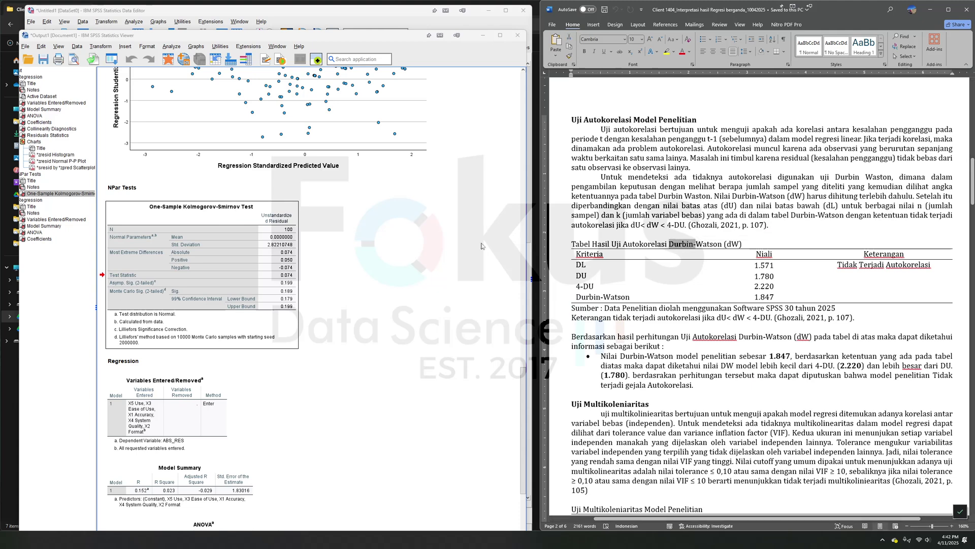
pyautogui.click(730, 244)
pyautogui.scroll(10, 365, 276)
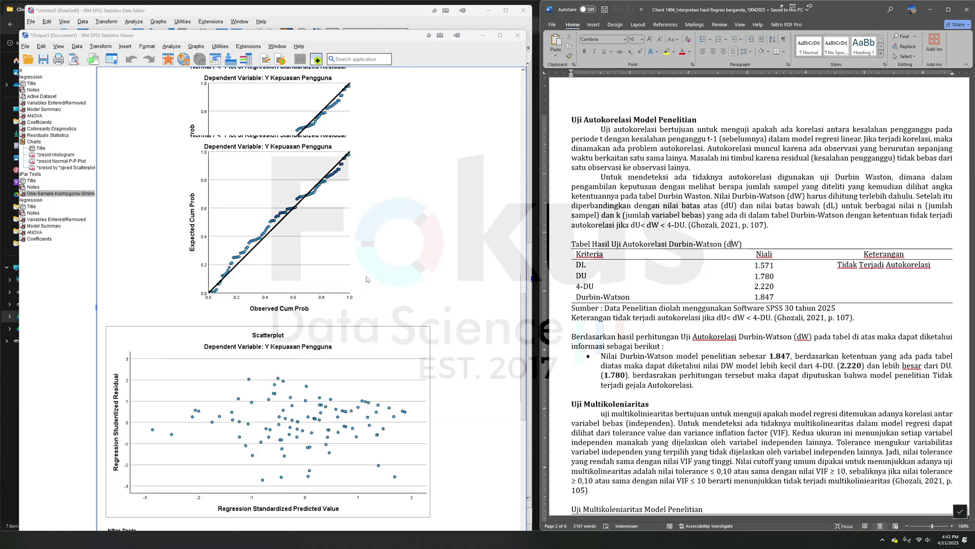
pyautogui.scroll(5, 368, 283)
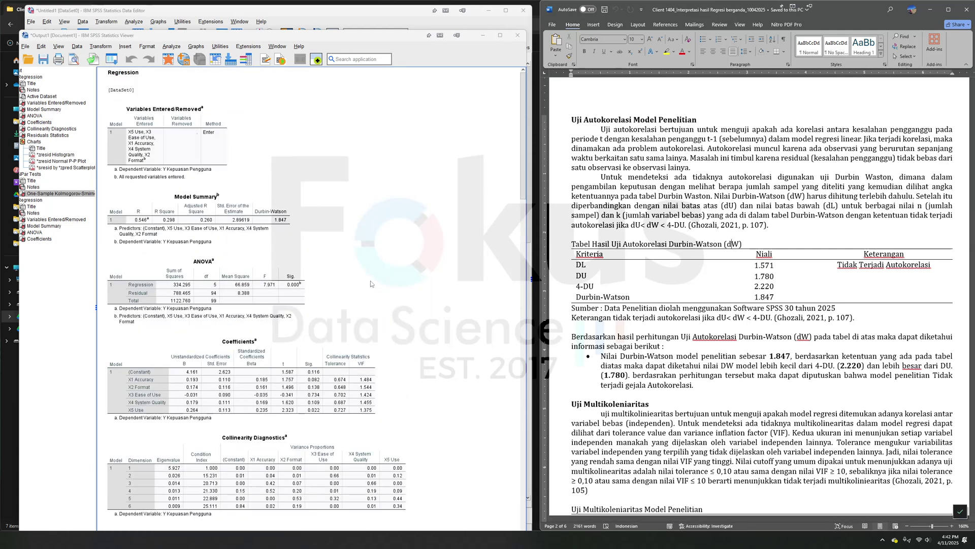
pyautogui.click(285, 222)
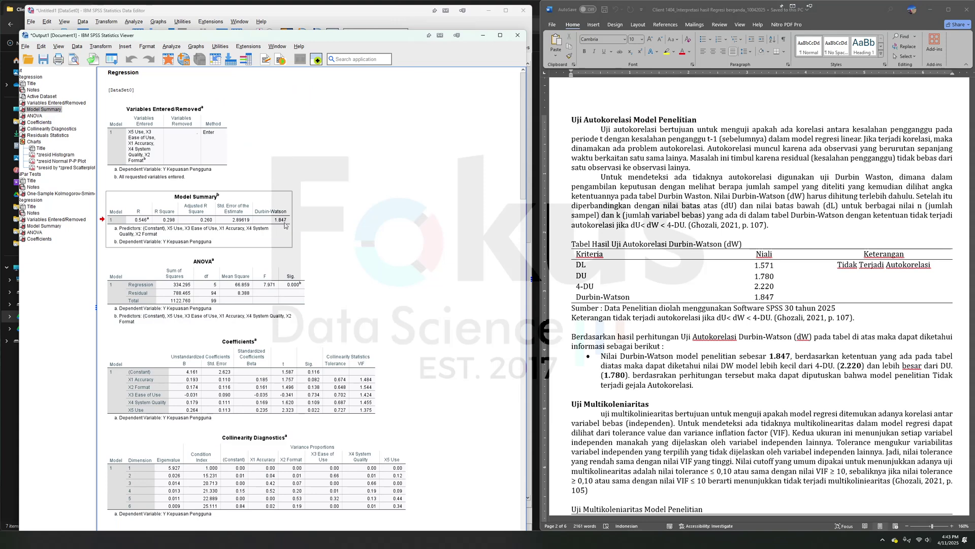
# - Compare the DU, 4-DU and Durbin-Watson rows of the Word autocorrelation table with the SPSS output and read their interpretation
pyautogui.click(635, 292)
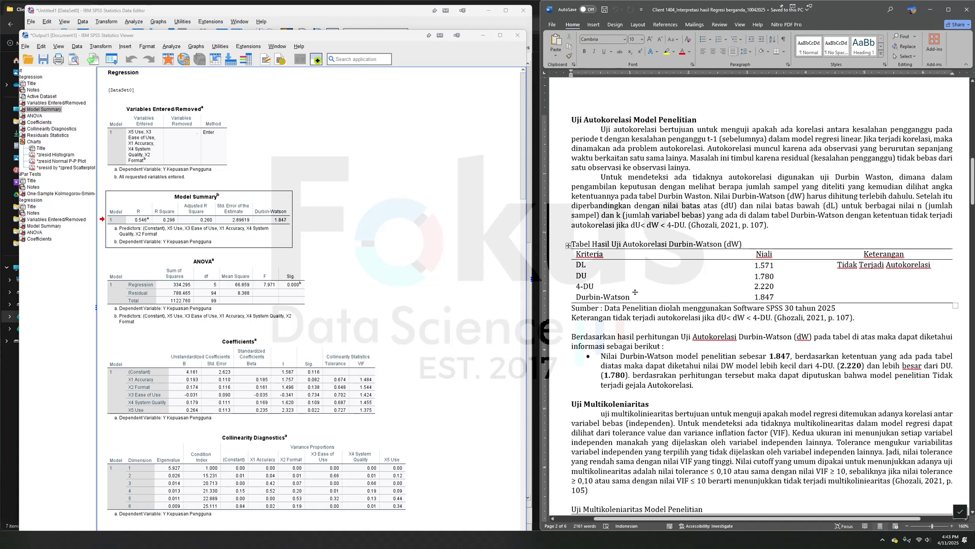
pyautogui.moveTo(617, 296); pyautogui.dragTo(630, 297)
pyautogui.click(761, 297)
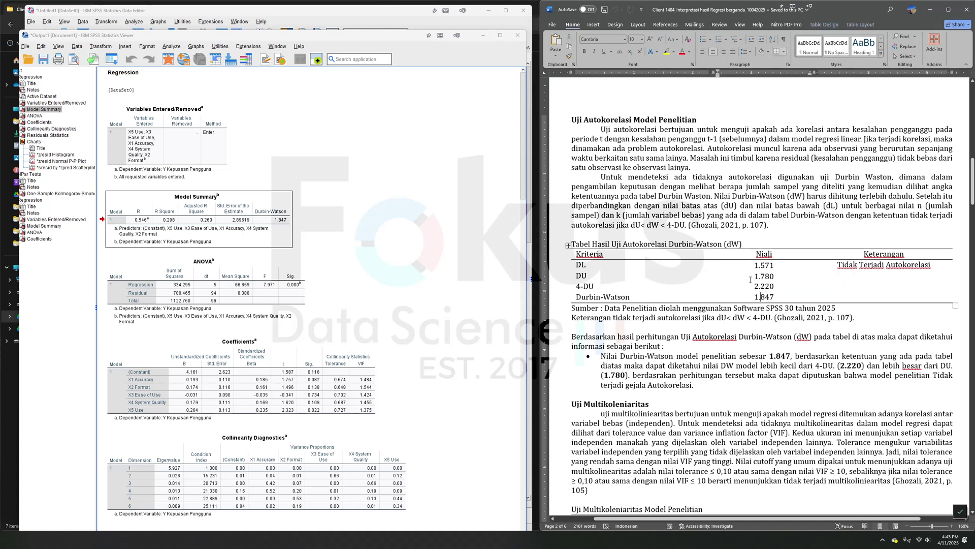
pyautogui.moveTo(575, 275); pyautogui.dragTo(793, 277)
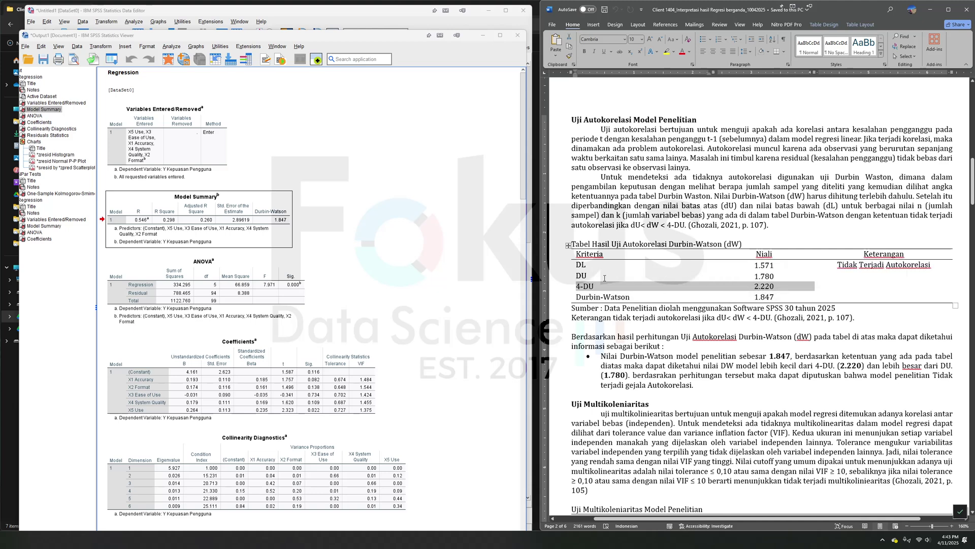
pyautogui.click(579, 274)
pyautogui.moveTo(579, 276); pyautogui.dragTo(601, 292)
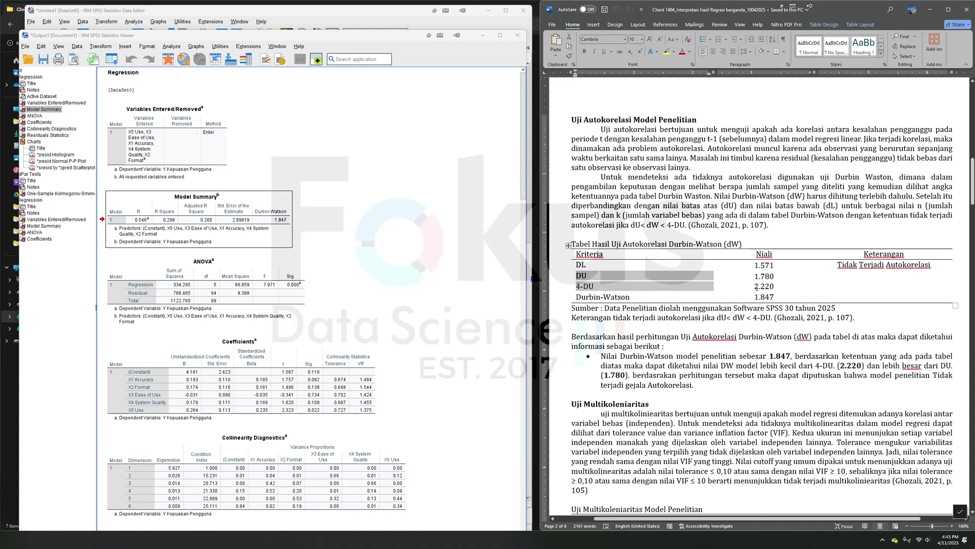
pyautogui.click(763, 359)
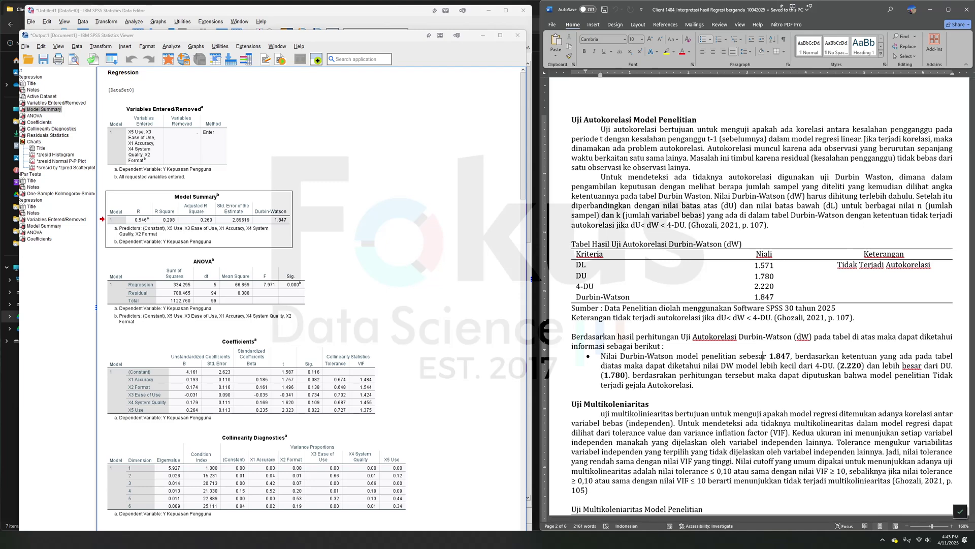
# - Switch to the Excel data workbook, examine the Durbin-Watson 5% table on Sheet2 for n = 100 and k = 5, and return to Word
pyautogui.hotkey('alt', 'Tab')
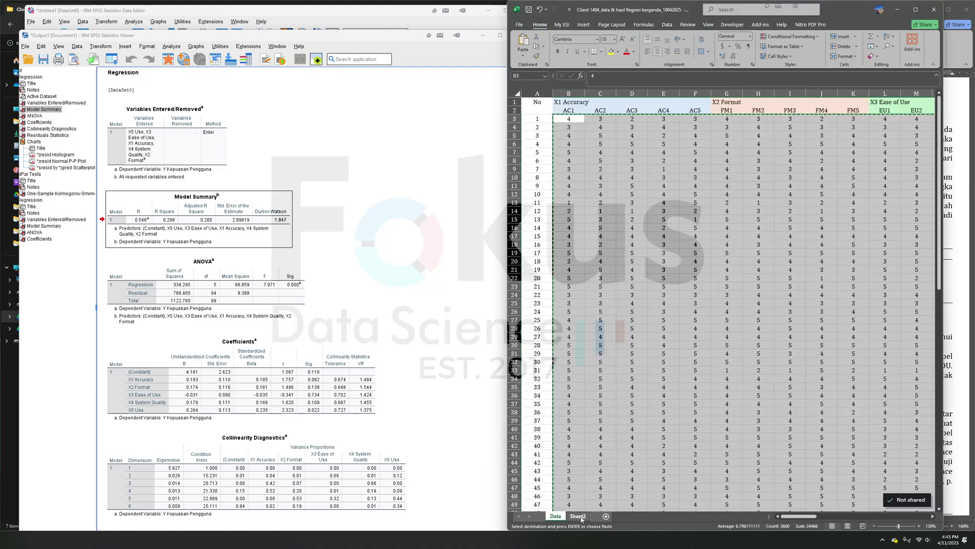
pyautogui.scroll(-6, 813, 426)
pyautogui.hscroll(2, 812, 427)
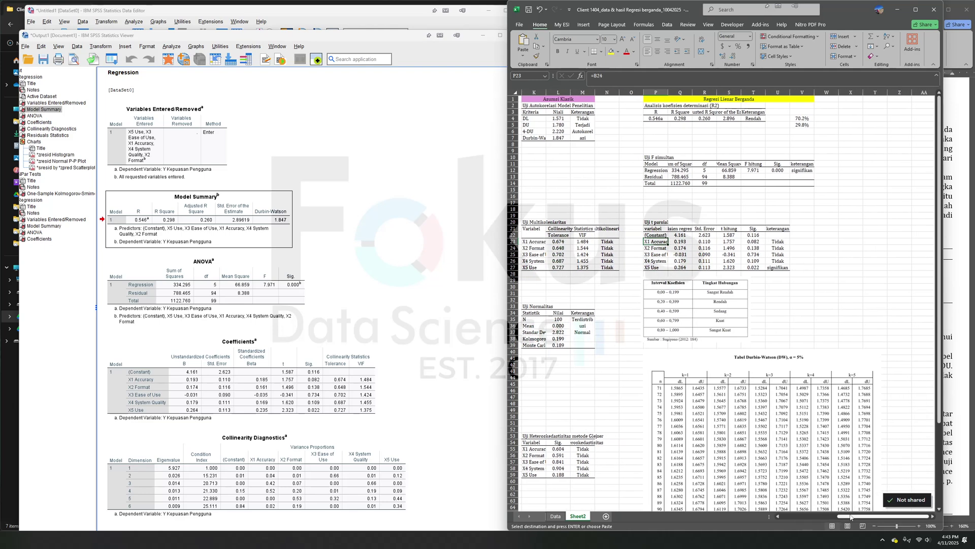
pyautogui.click(754, 242)
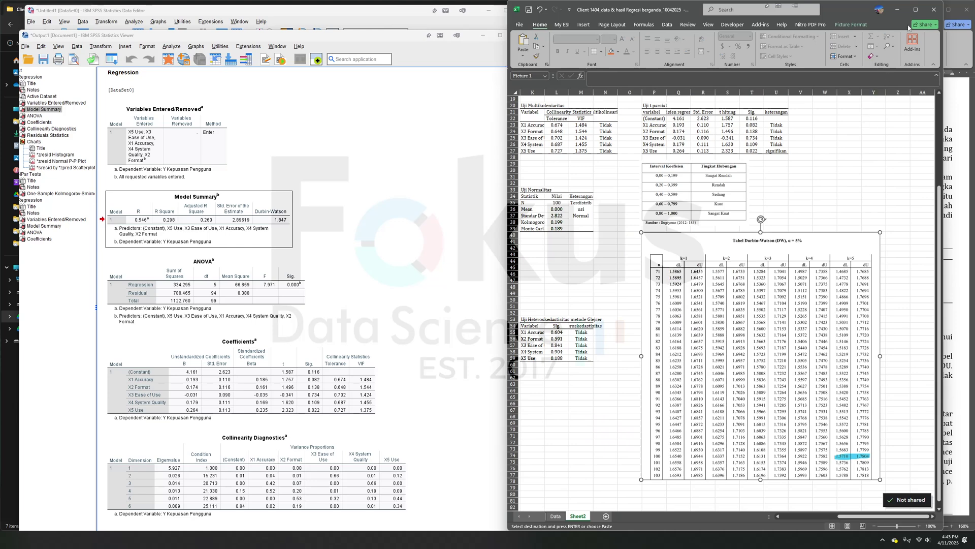
pyautogui.click(897, 9)
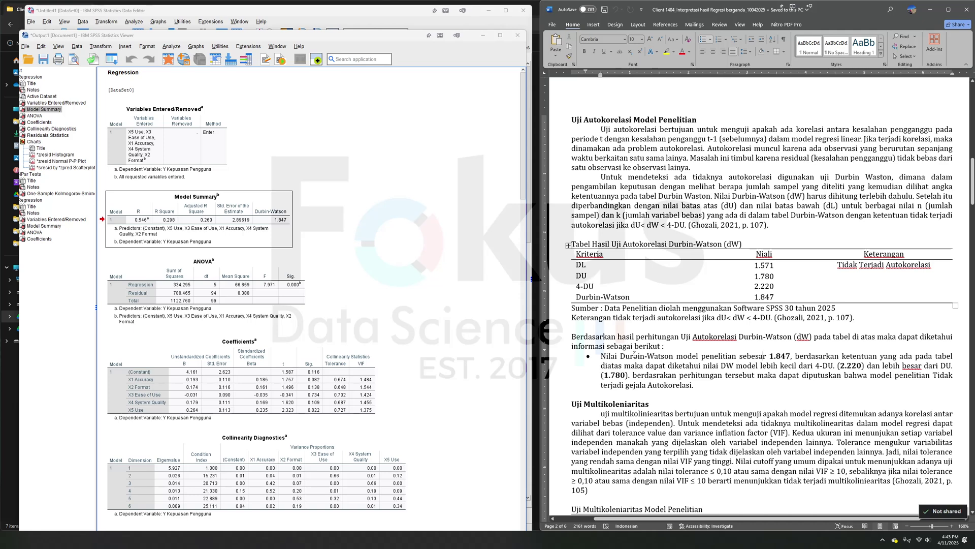
# - Compare the Tolerance and VIF values of the Word Uji Multikoleniaritas table with the Collinearity Statistics in the SPSS Coefficients table
pyautogui.scroll(-5, 633, 354)
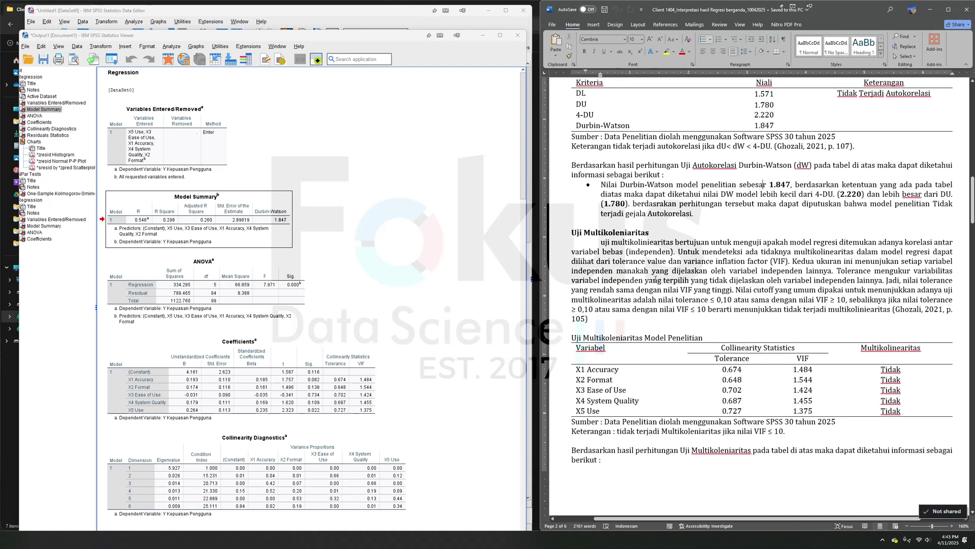
pyautogui.click(478, 378)
pyautogui.scroll(-3, 468, 384)
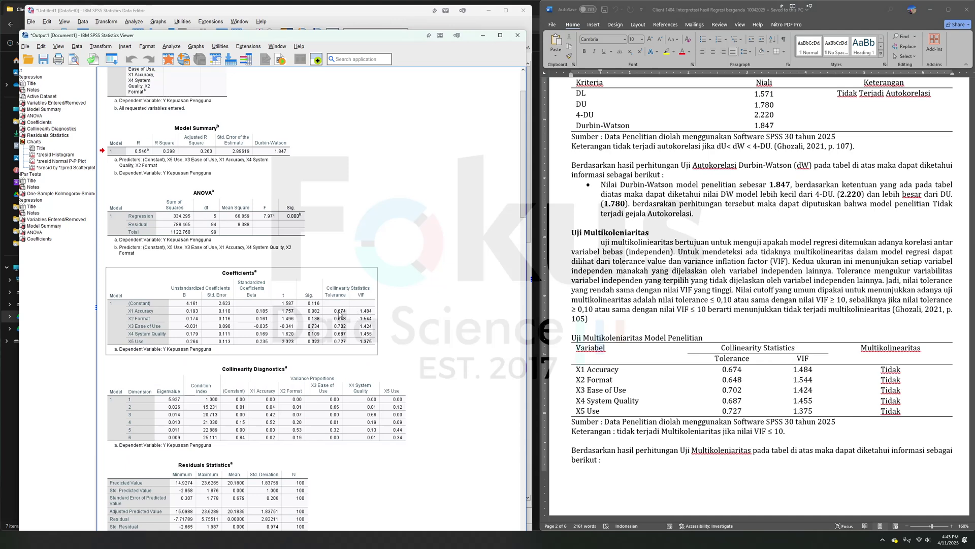
pyautogui.click(792, 358)
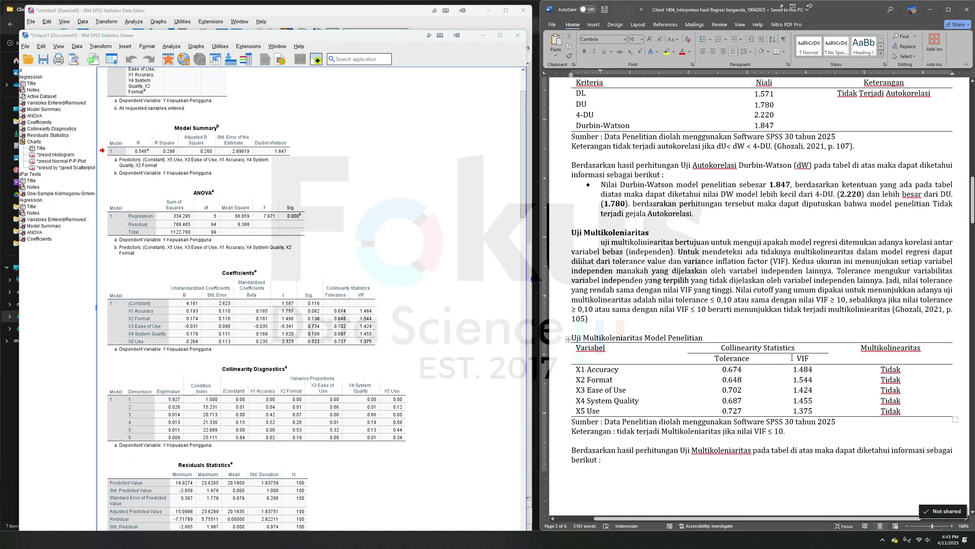
pyautogui.moveTo(799, 358); pyautogui.dragTo(803, 410)
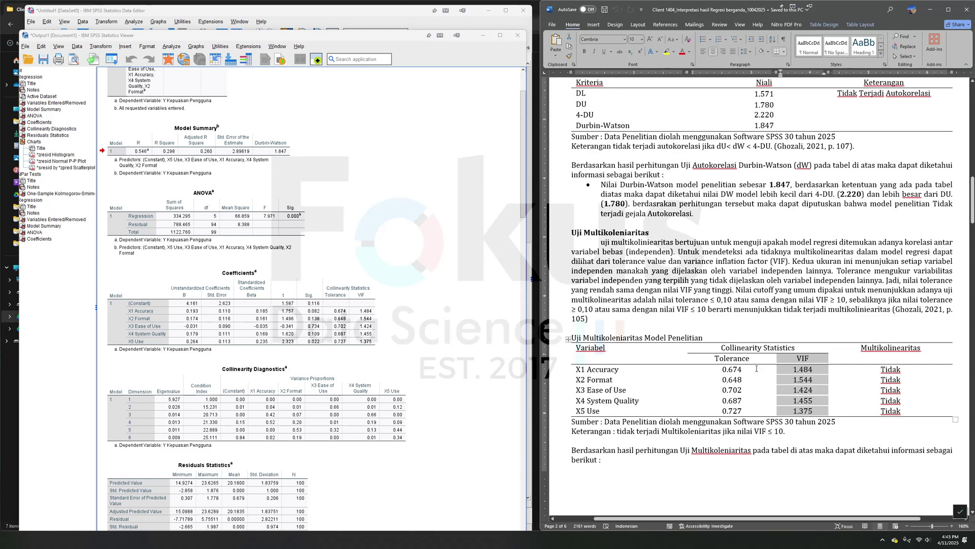
# - Bring up the Uji Heteroskedastisitas metode Glejser section in Word and the matching Heteroskedastisitas table in the SPSS output
pyautogui.scroll(-5, 370, 316)
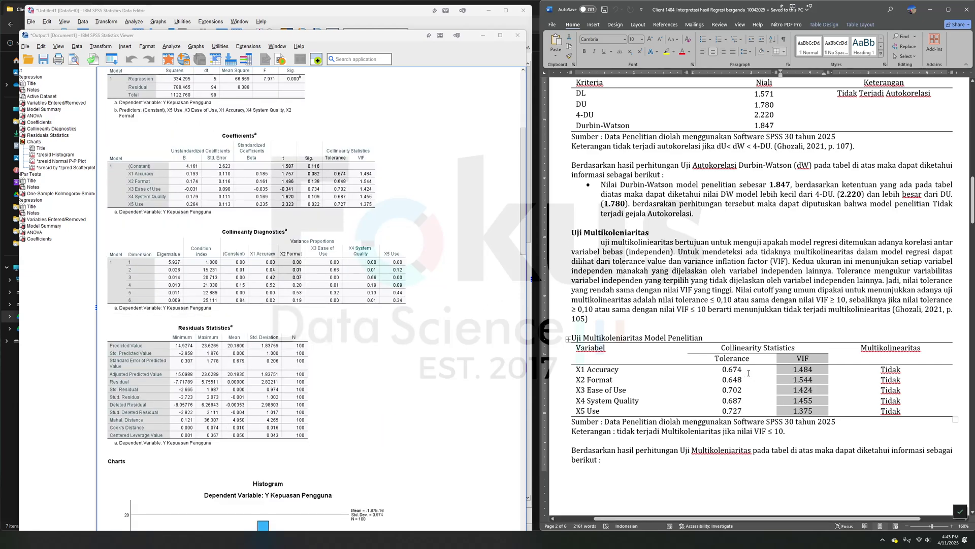
pyautogui.scroll(-10, 748, 373)
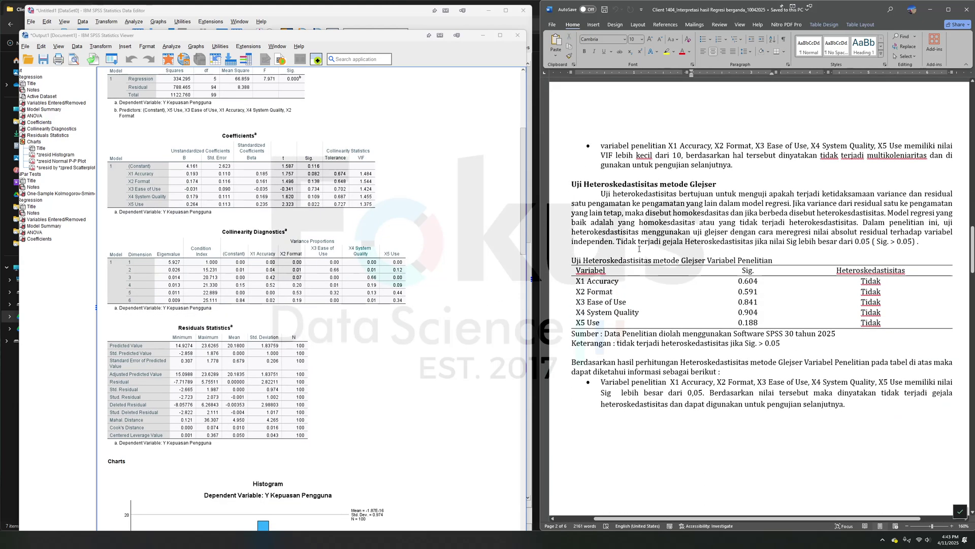
pyautogui.click(581, 181)
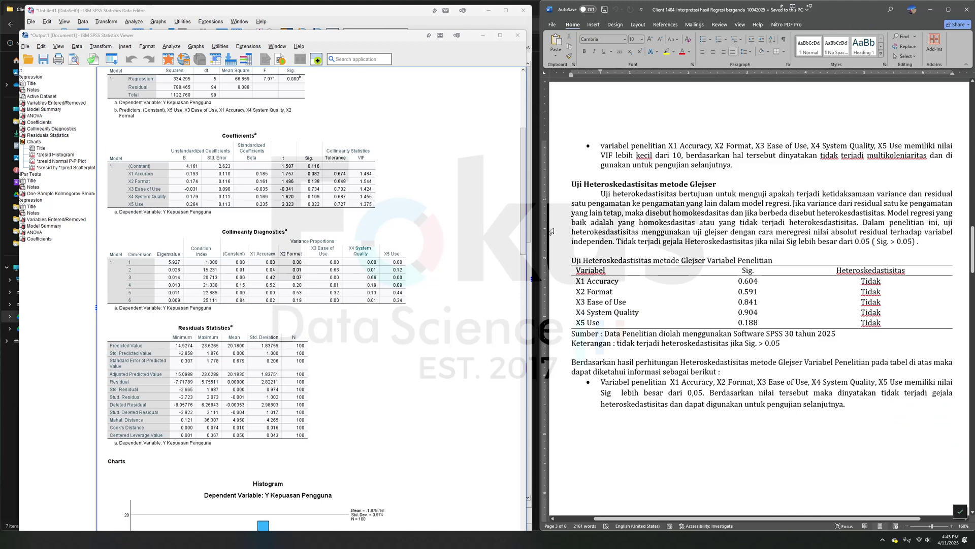
pyautogui.scroll(-10, 335, 280)
pyautogui.scroll(-9, 334, 279)
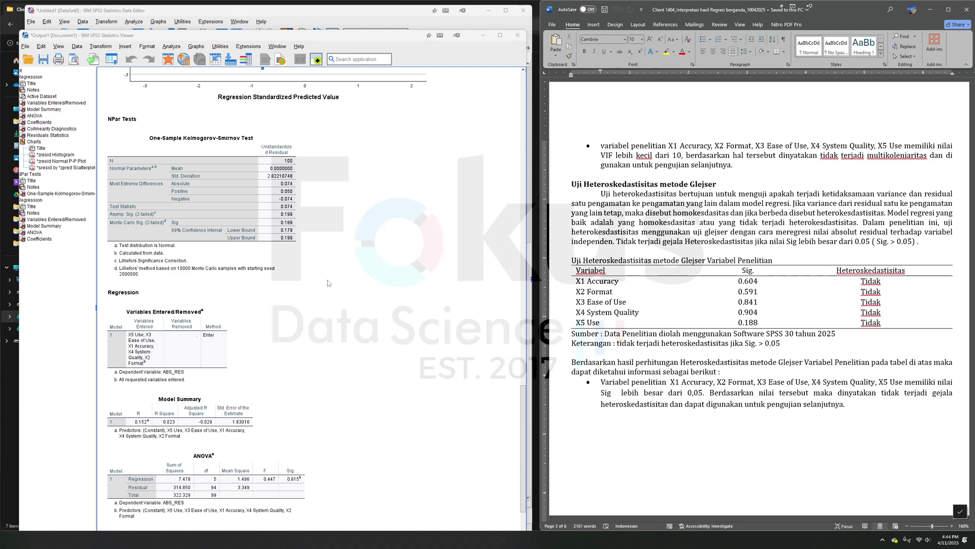
pyautogui.scroll(-4, 334, 279)
pyautogui.click(296, 479)
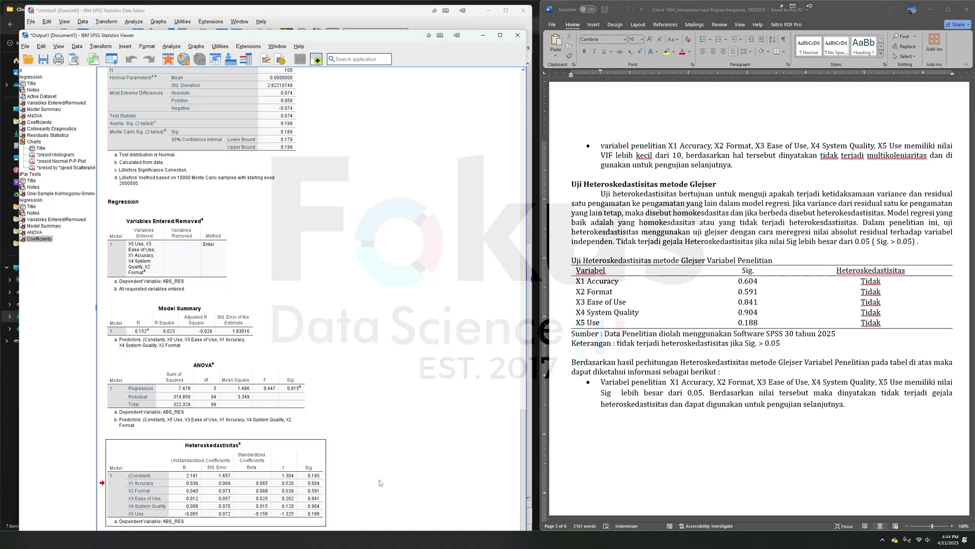
# - Compare the Sig. values of X1 to X5 in the Word Glejser table with the SPSS output and check their Heteroskedastisitas verdicts
pyautogui.click(830, 255)
pyautogui.moveTo(749, 281); pyautogui.dragTo(738, 331)
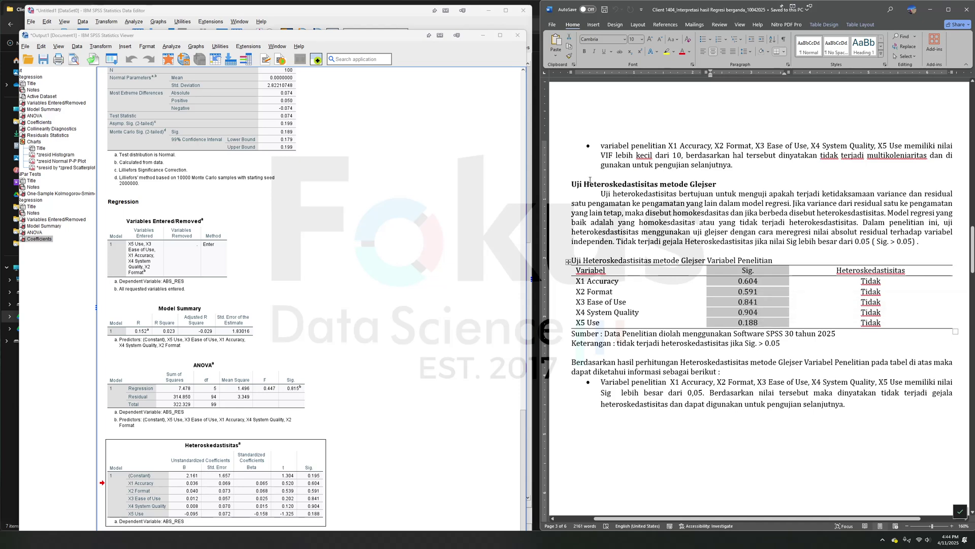
pyautogui.click(766, 314)
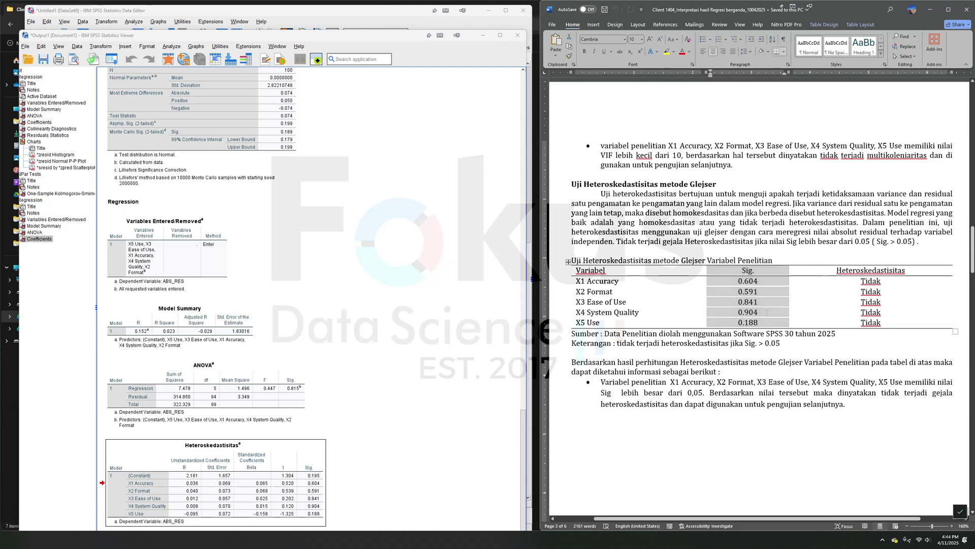
pyautogui.moveTo(764, 324); pyautogui.dragTo(743, 281)
pyautogui.click(865, 363)
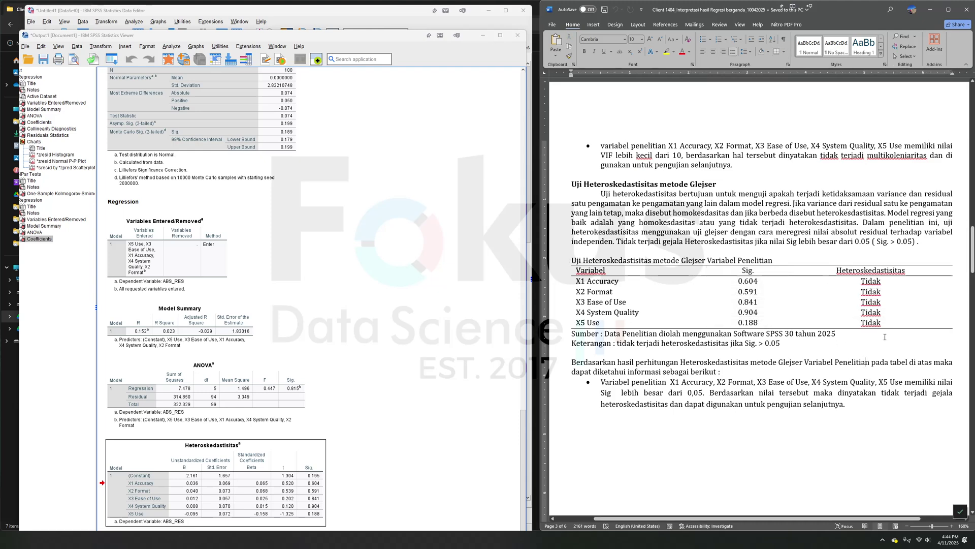
pyautogui.moveTo(883, 324); pyautogui.dragTo(869, 280)
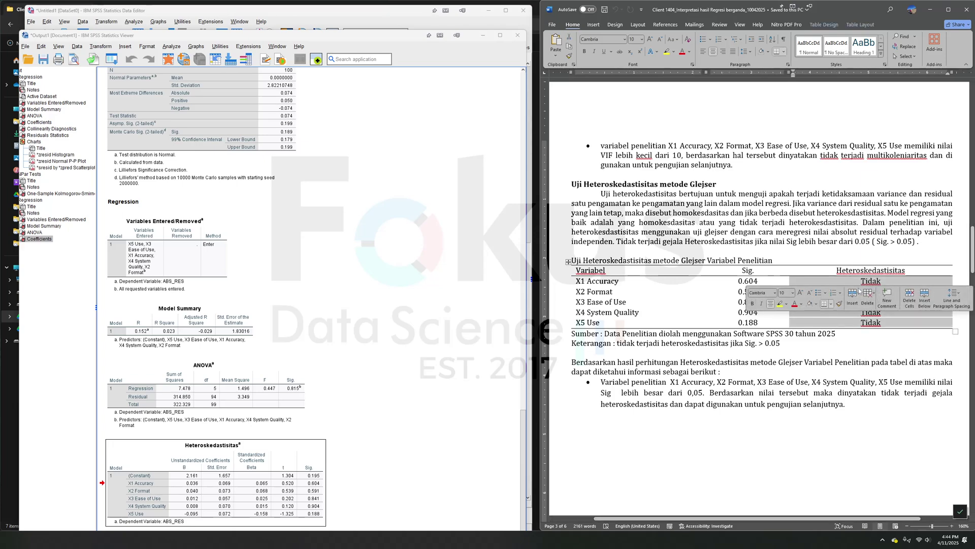
# - Review the Word assumption test sections from normality to Glejser heteroscedasticity and bring up the Analisis Regresi Linier berganda section
pyautogui.scroll(12, 771, 321)
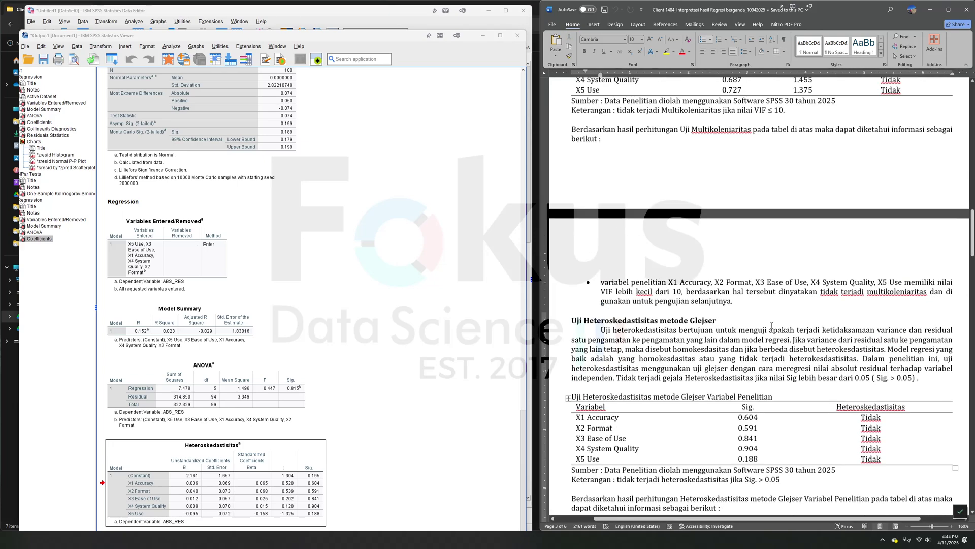
pyautogui.scroll(10, 771, 321)
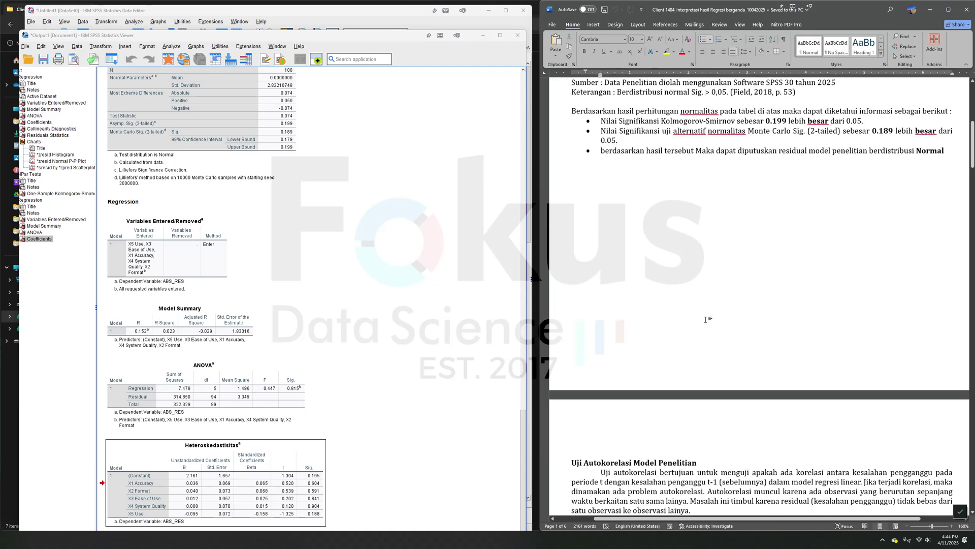
pyautogui.scroll(-10, 741, 303)
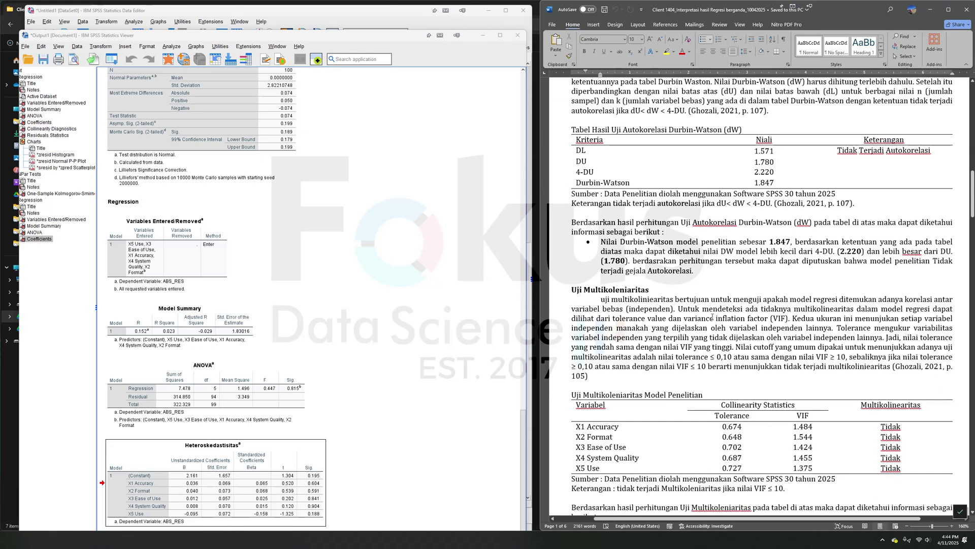
pyautogui.scroll(-5, 714, 313)
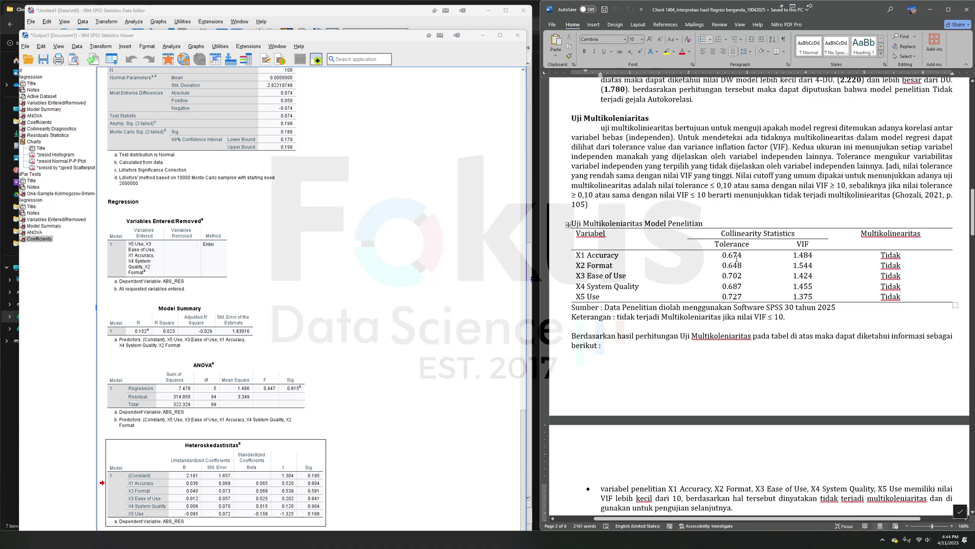
pyautogui.scroll(-12, 764, 294)
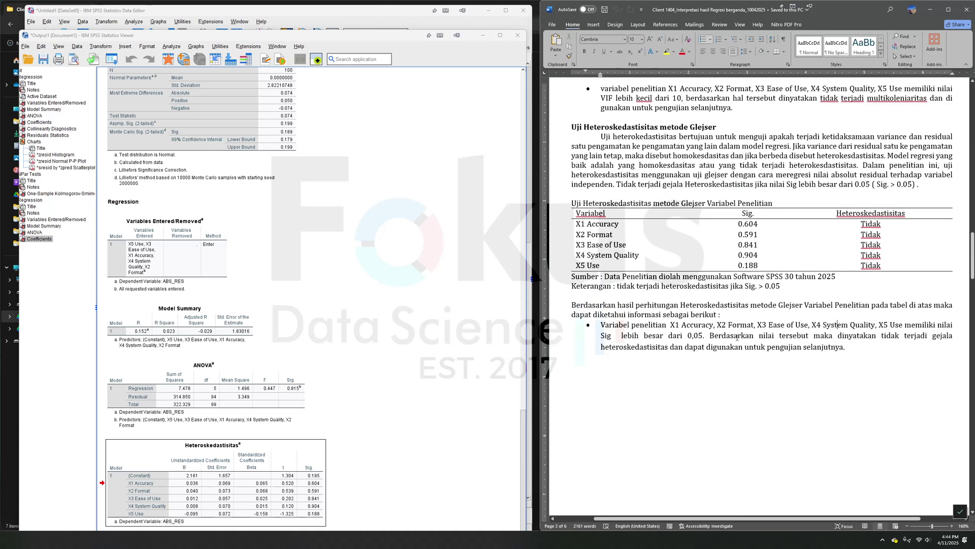
pyautogui.scroll(-4, 736, 336)
pyautogui.scroll(3, 846, 184)
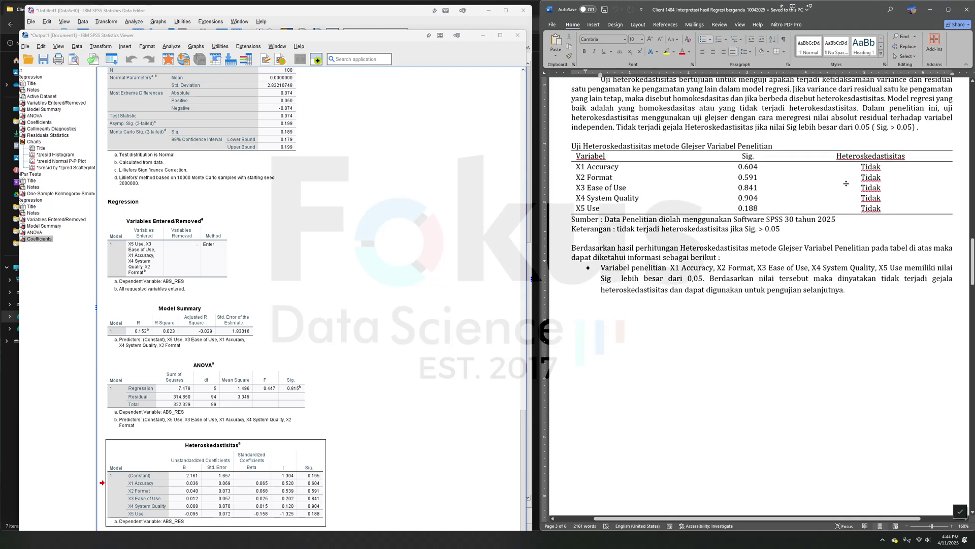
pyautogui.scroll(15, 787, 232)
pyautogui.scroll(-5, 793, 231)
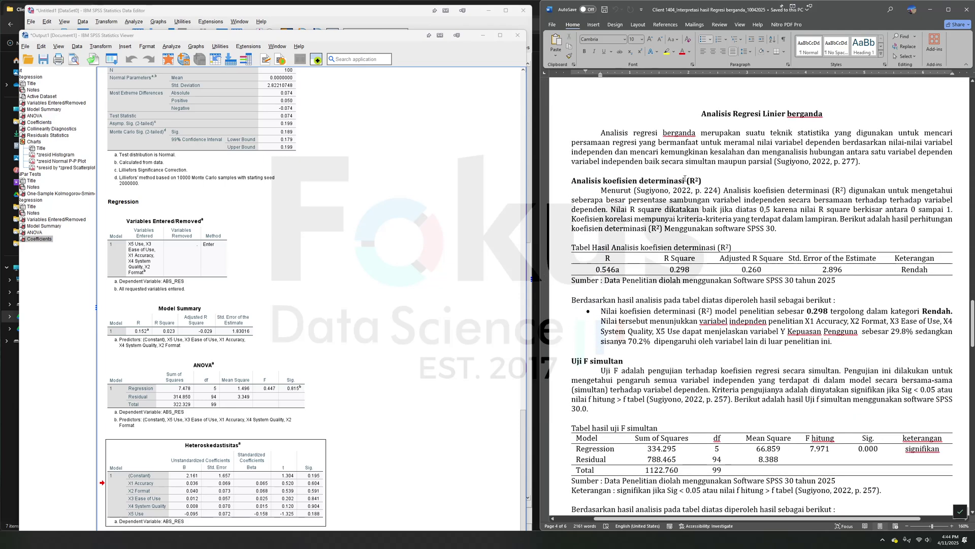
# - Compare the Word Analisis koefisien determinasi (R²) table with the SPSS Model Summary and read the R Square interpretation below it
pyautogui.moveTo(581, 183); pyautogui.dragTo(702, 181)
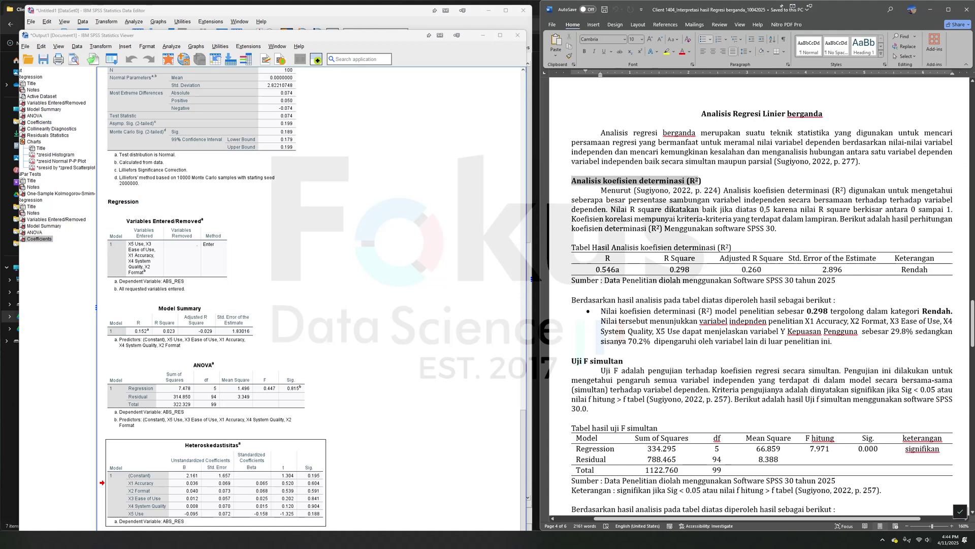
pyautogui.click(655, 228)
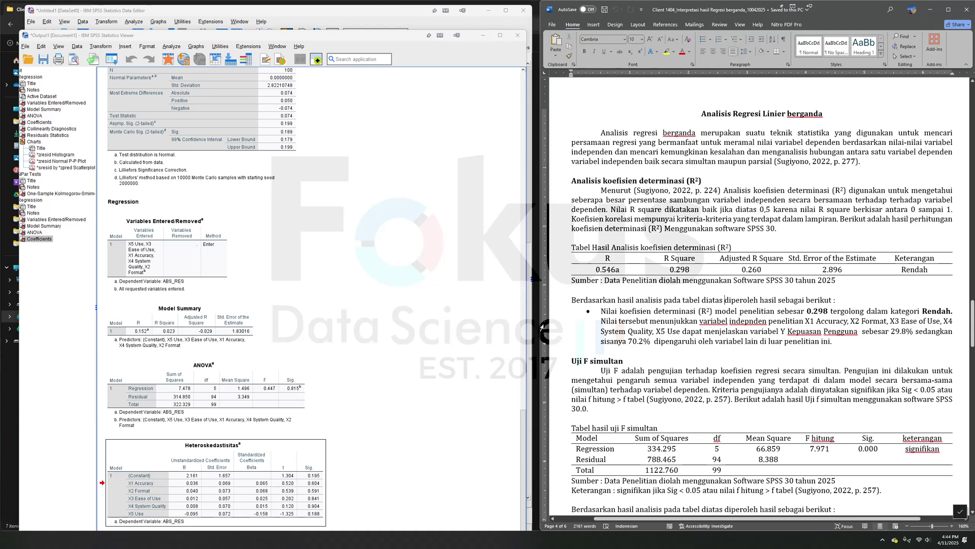
pyautogui.click(320, 342)
pyautogui.scroll(20, 352, 367)
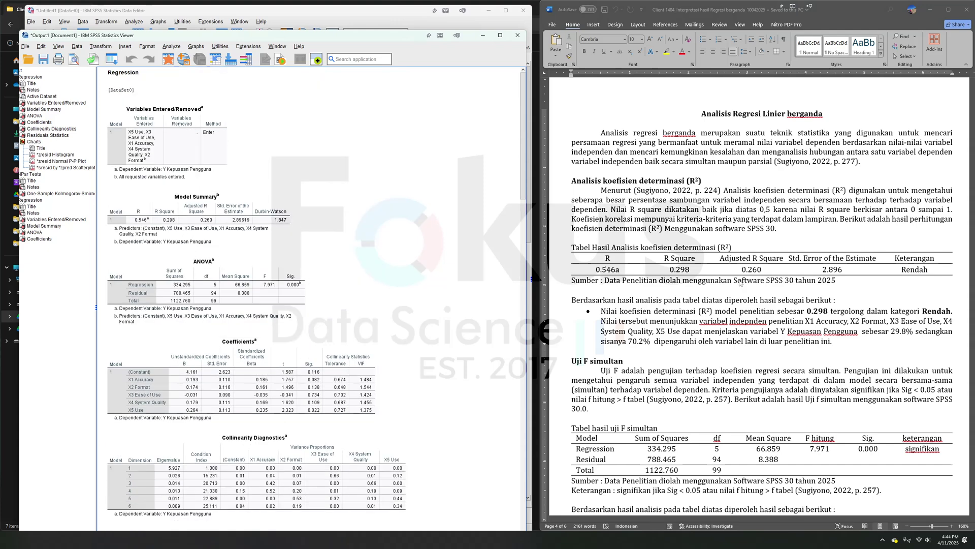
pyautogui.click(725, 300)
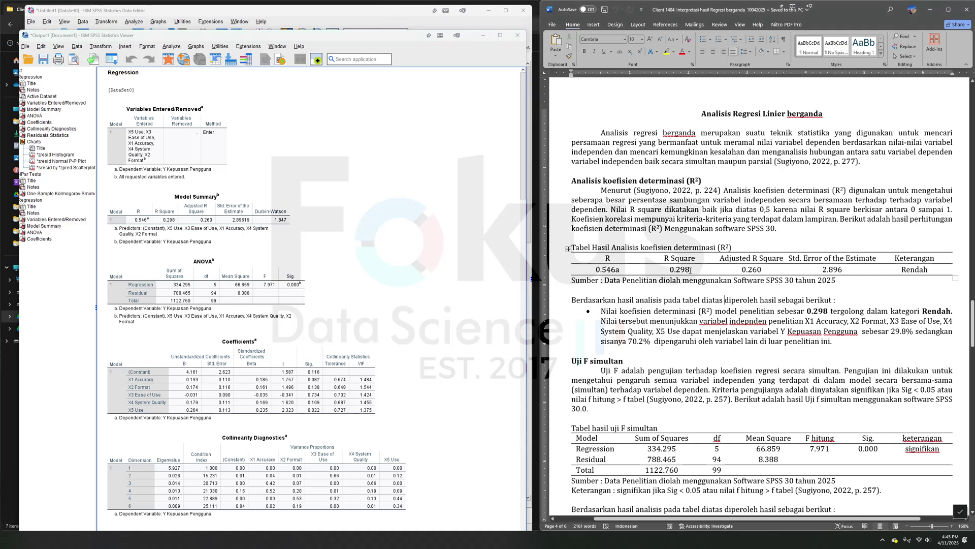
pyautogui.click(690, 269)
pyautogui.click(689, 292)
pyautogui.moveTo(812, 321); pyautogui.dragTo(805, 321)
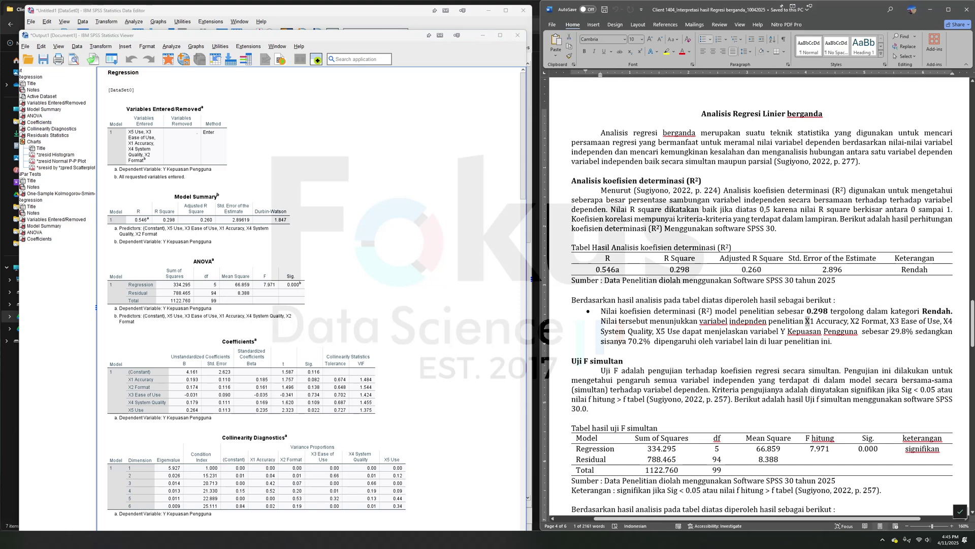
pyautogui.click(664, 331)
# - Bring up the Uji F simultan section in Word and compare its F hitung and Sig. values with the SPSS ANOVA table
pyautogui.scroll(-5, 866, 335)
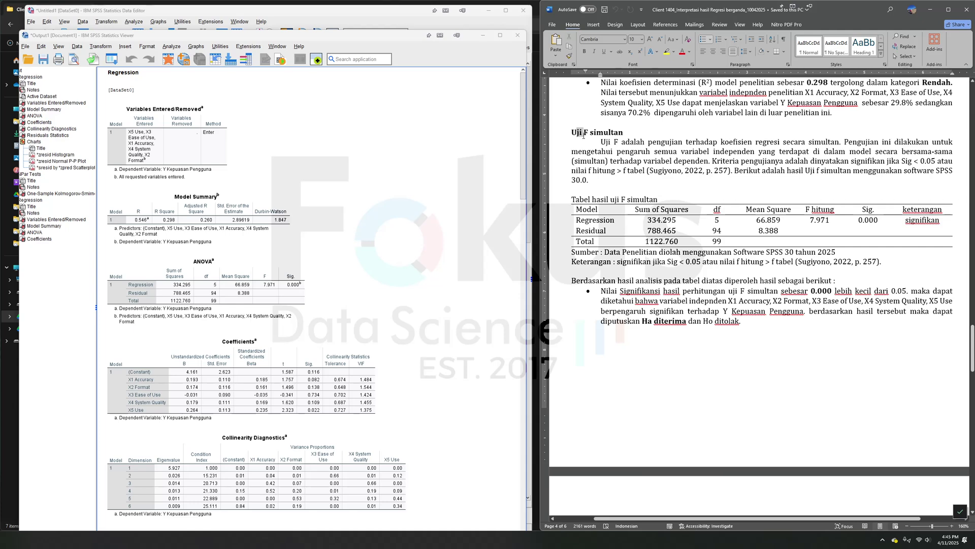
pyautogui.click(192, 214)
pyautogui.scroll(-3, 193, 214)
pyautogui.click(212, 195)
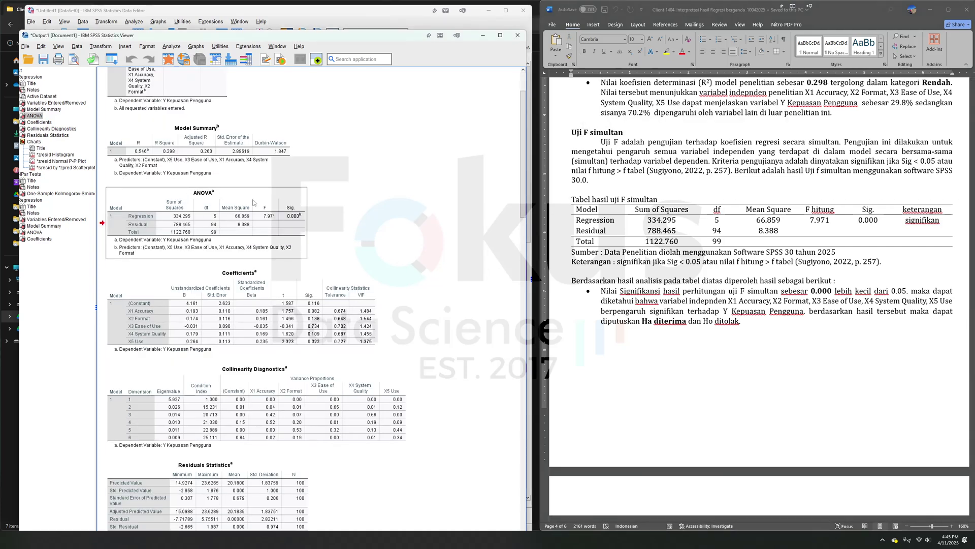
pyautogui.click(306, 220)
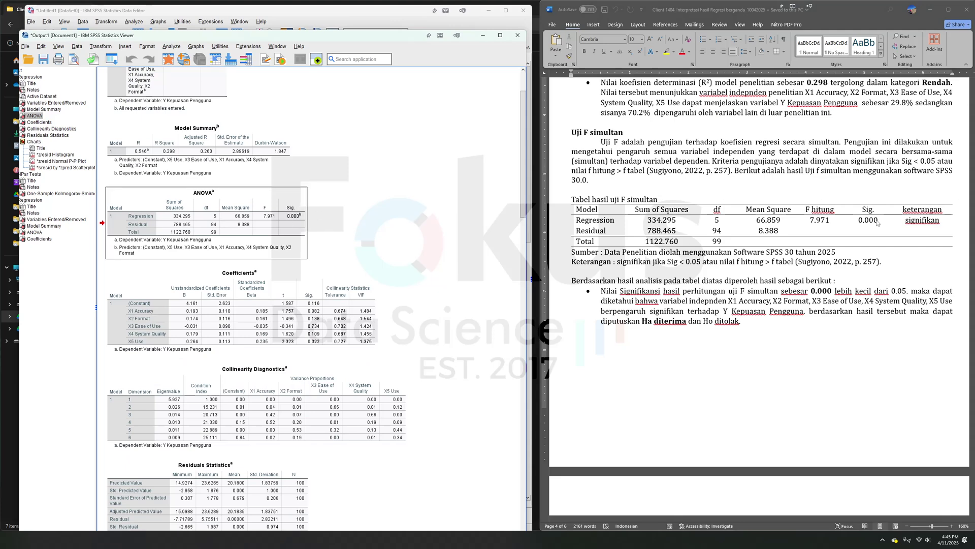
# - Read the Uji F simultan interpretation of the joint effect of X1 to X5 on Y Kepuasan Pengguna
pyautogui.click(830, 305)
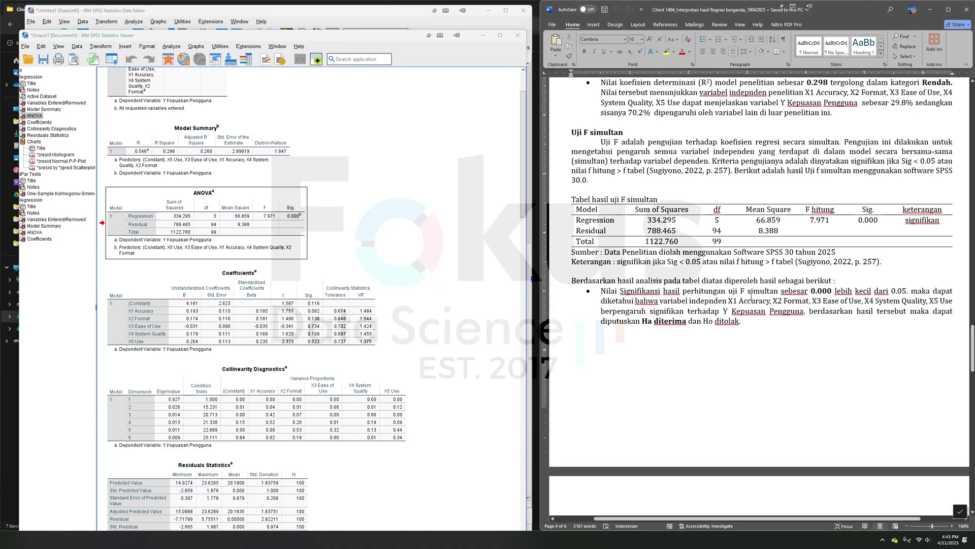
pyautogui.moveTo(728, 300); pyautogui.dragTo(736, 300)
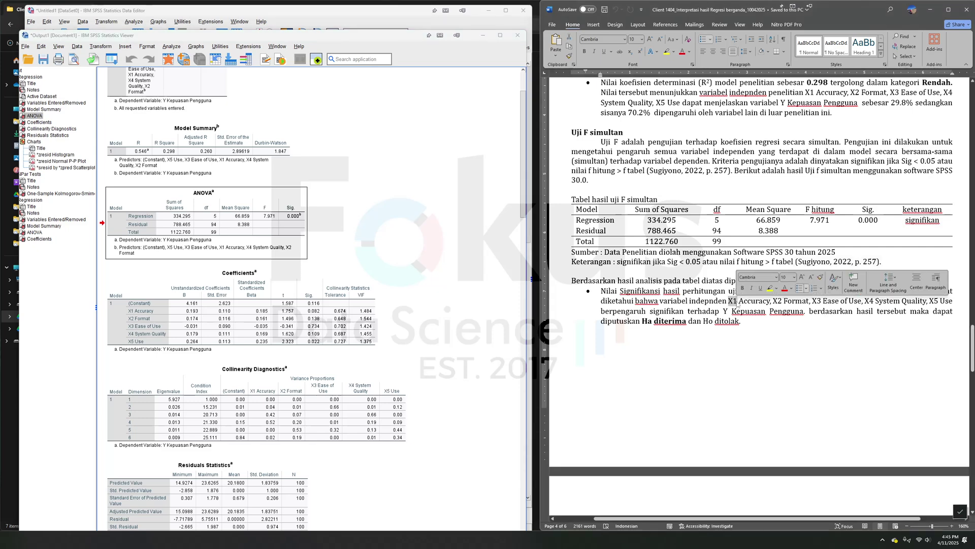
pyautogui.click(737, 319)
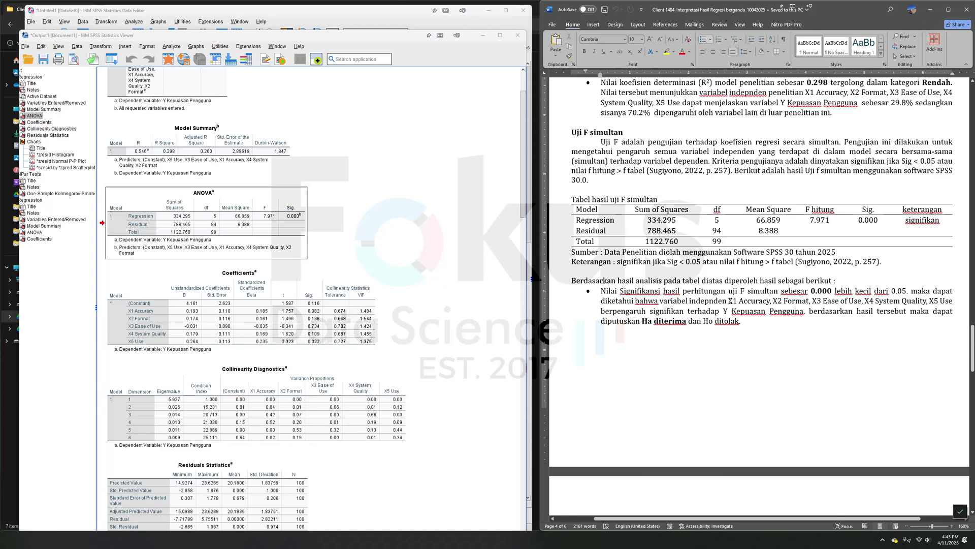
pyautogui.click(924, 300)
pyautogui.moveTo(572, 132); pyautogui.dragTo(597, 133)
pyautogui.click(751, 280)
# - Bring up the Uji t parsial section in Word and the matching Coefficients table of the first regression in the SPSS output
pyautogui.scroll(-10, 751, 280)
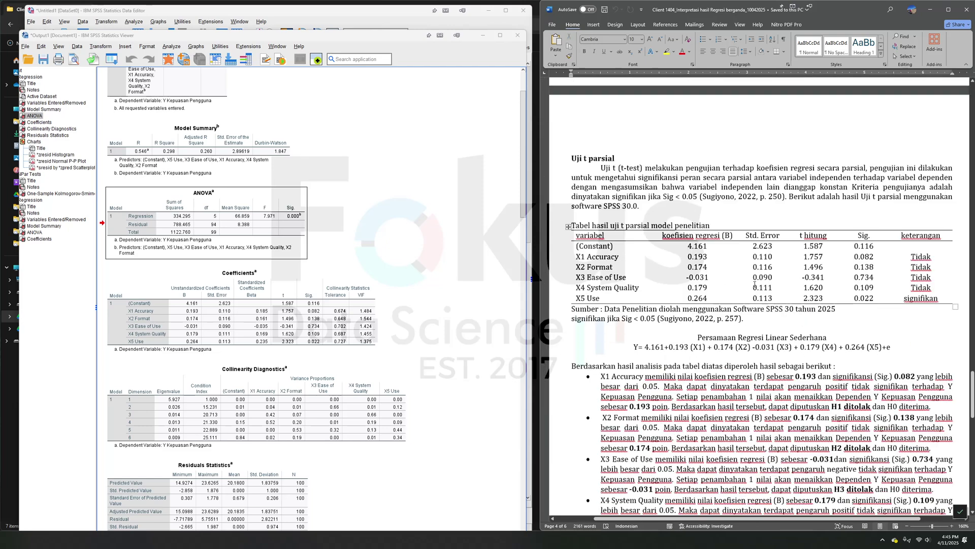
pyautogui.click(602, 149)
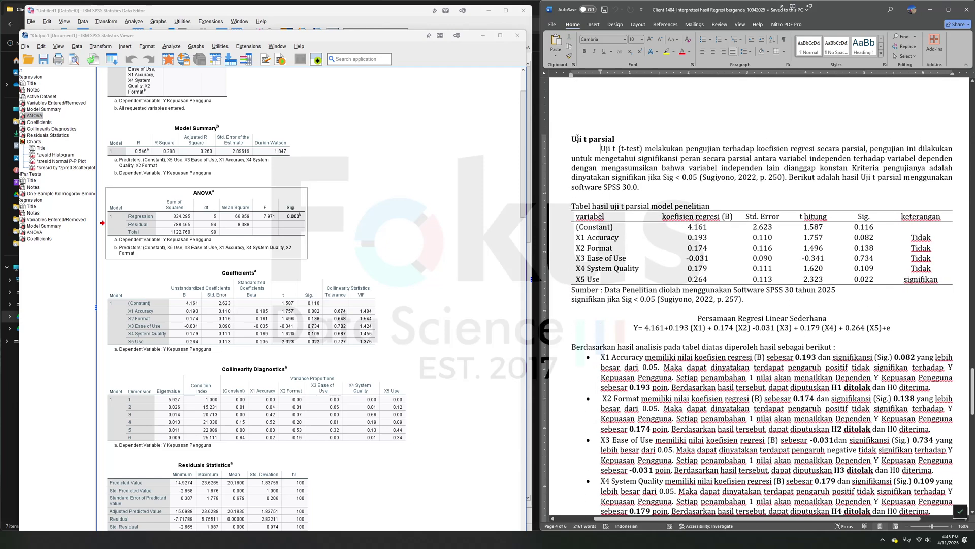
pyautogui.moveTo(573, 139); pyautogui.dragTo(617, 139)
pyautogui.click(624, 168)
pyautogui.scroll(-2, 660, 206)
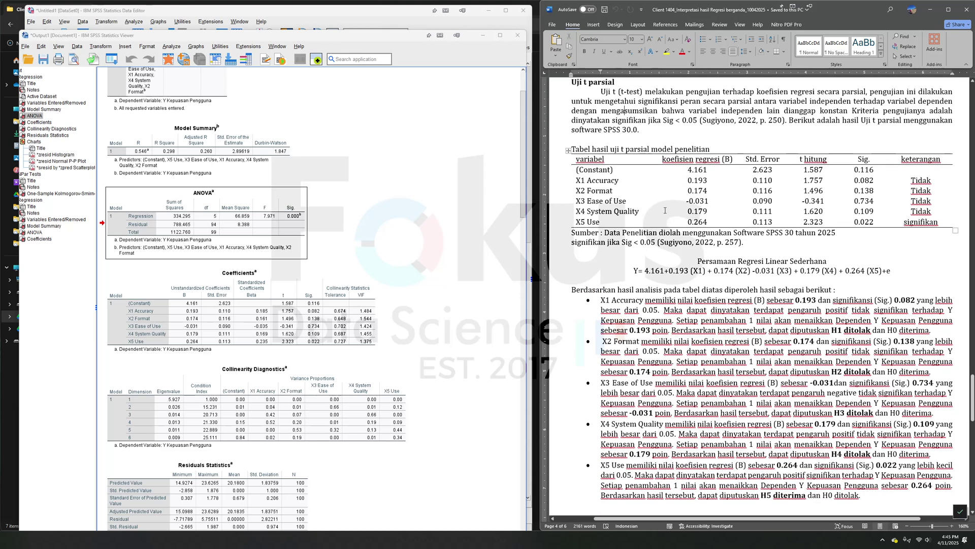
pyautogui.scroll(3, 665, 210)
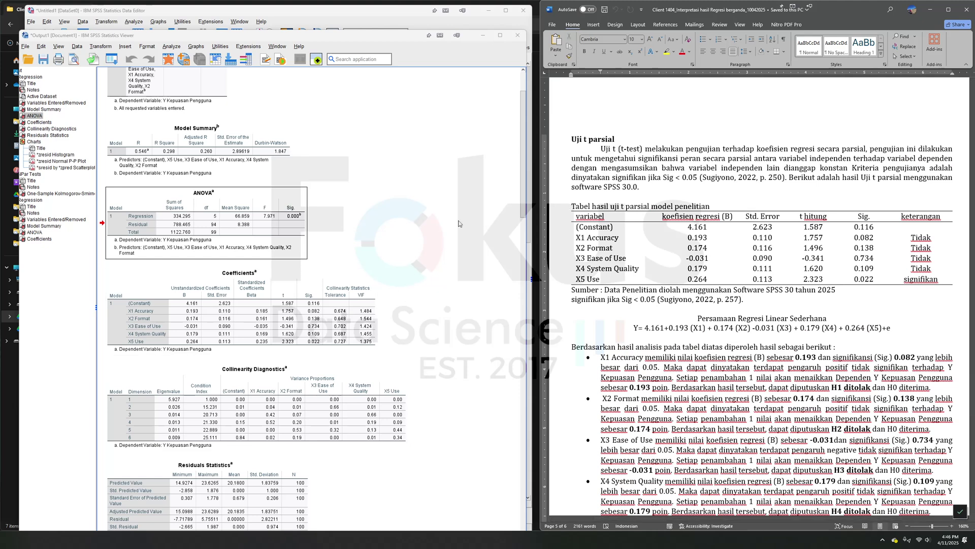
pyautogui.click(312, 317)
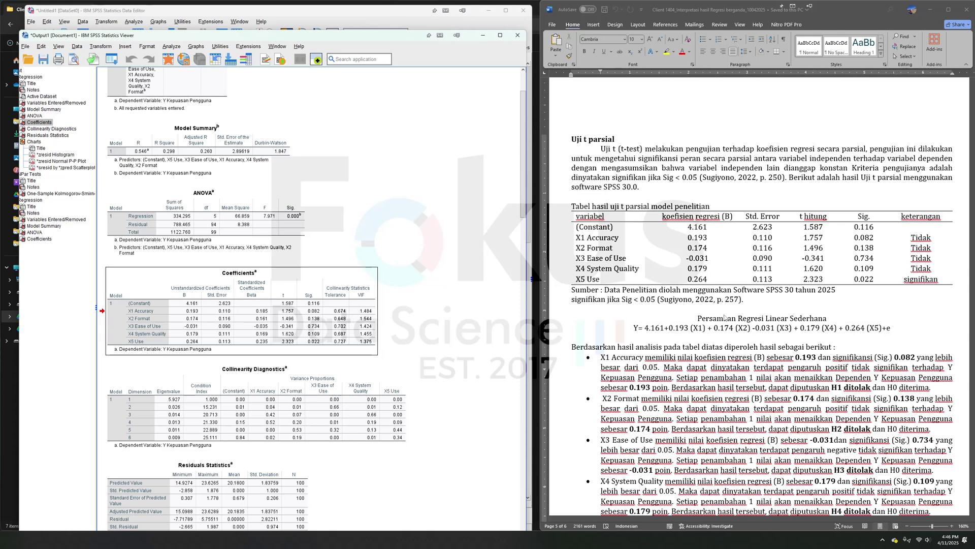
pyautogui.hotkey('alt', 'Tab')
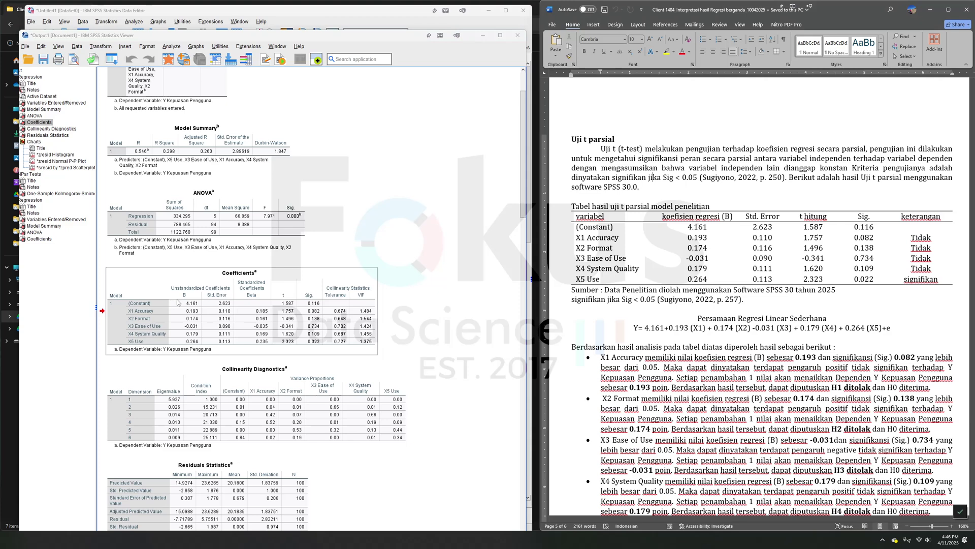
# - Examine the koefisien regresi (B) column of the Word Uji t parsial table and the interpretation of the X1 Accuracy coefficient
pyautogui.click(674, 237)
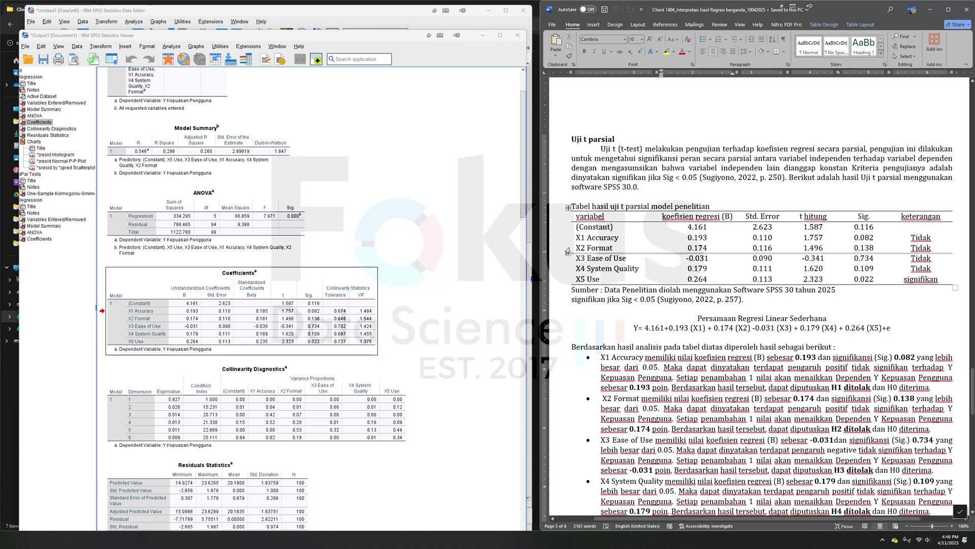
pyautogui.click(692, 237)
pyautogui.moveTo(660, 218); pyautogui.dragTo(699, 216)
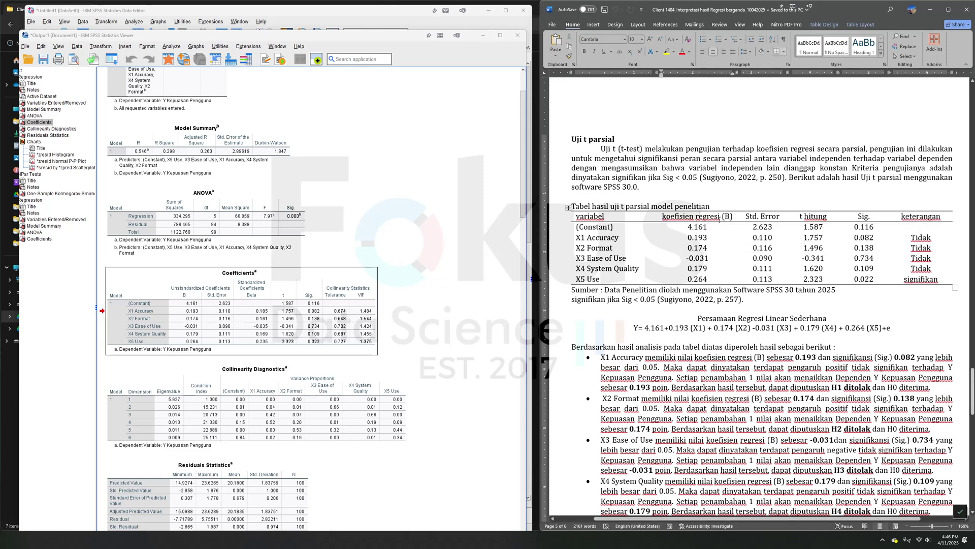
pyautogui.click(692, 230)
pyautogui.click(688, 237)
pyautogui.click(691, 228)
pyautogui.moveTo(686, 237); pyautogui.dragTo(708, 237)
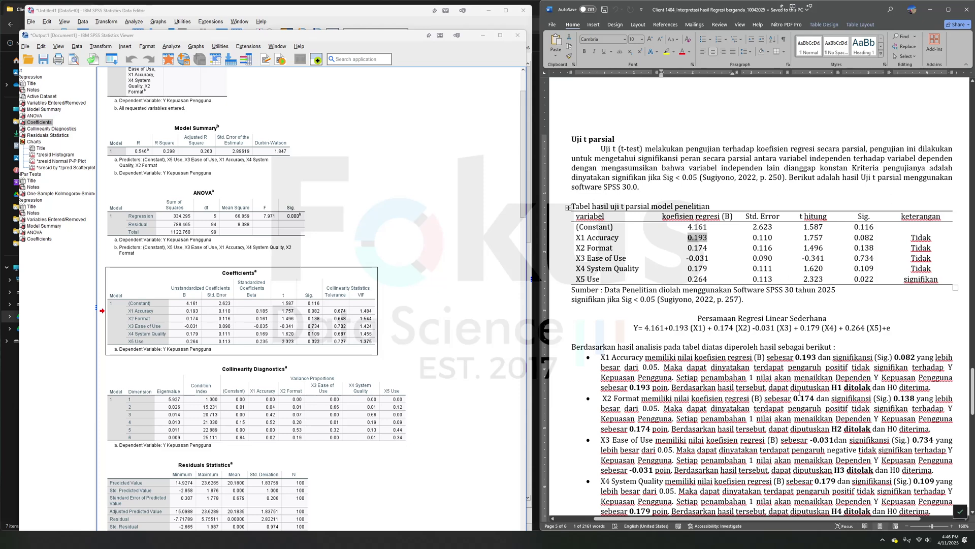
pyautogui.click(701, 377)
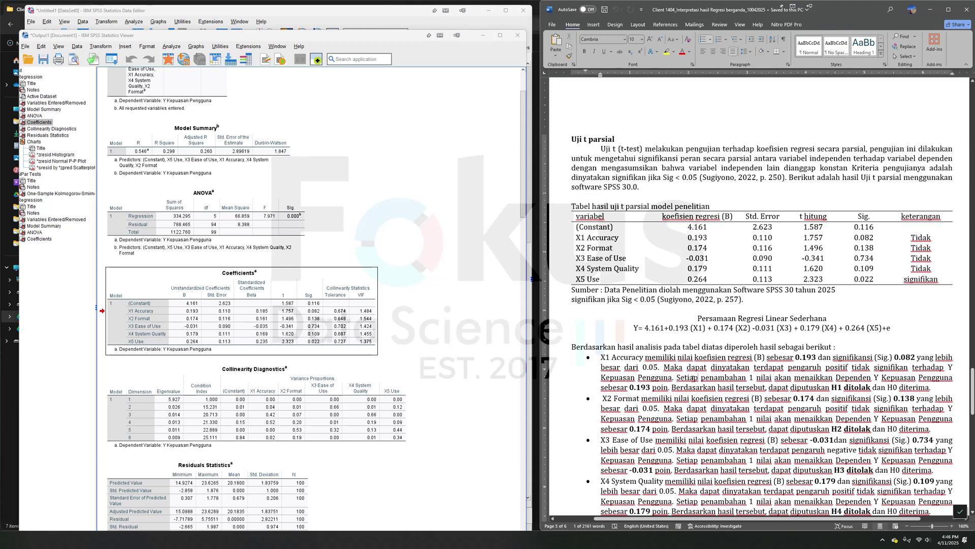
# - Check the regression coefficient and Sig. value of X1 Accuracy in the Word Uji t parsial table
pyautogui.moveTo(577, 238); pyautogui.dragTo(586, 237)
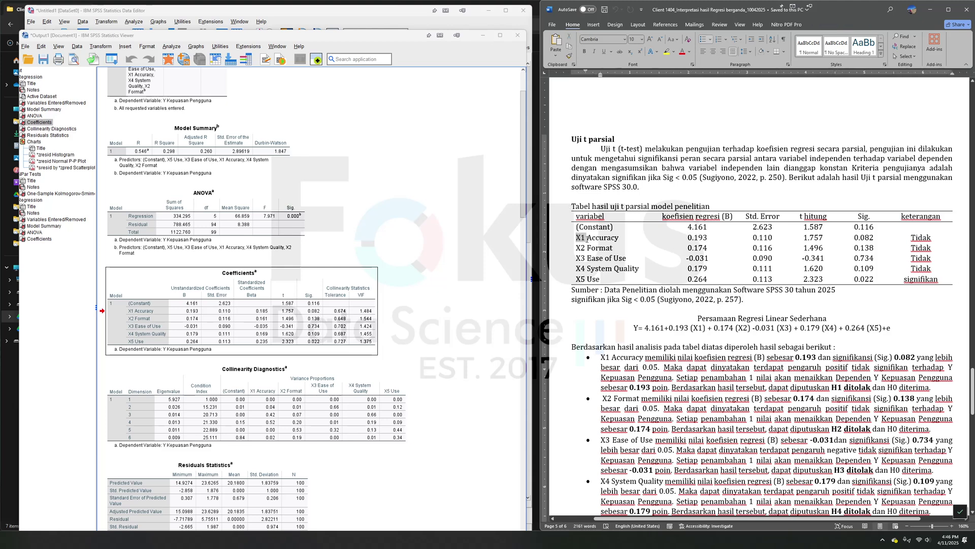
pyautogui.click(580, 239)
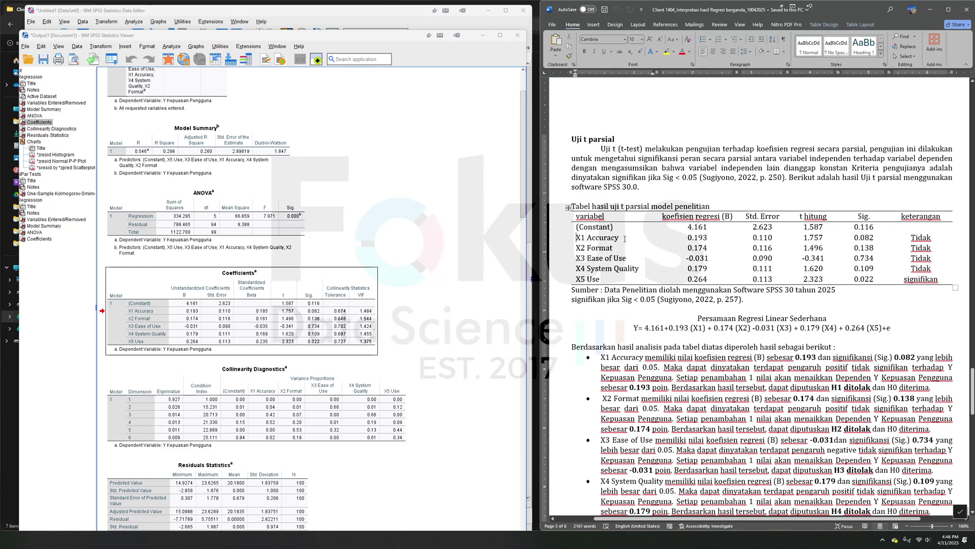
pyautogui.doubleClick(689, 238)
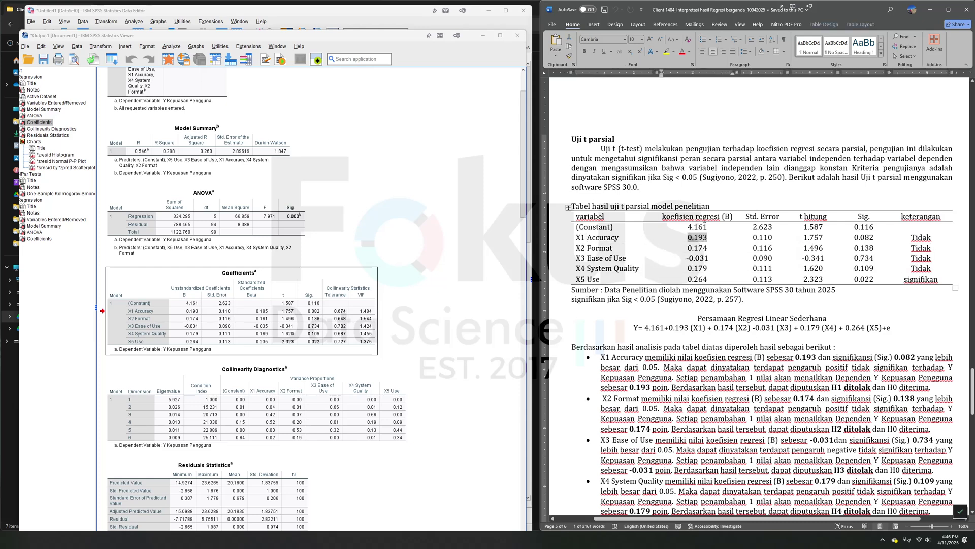
pyautogui.click(689, 237)
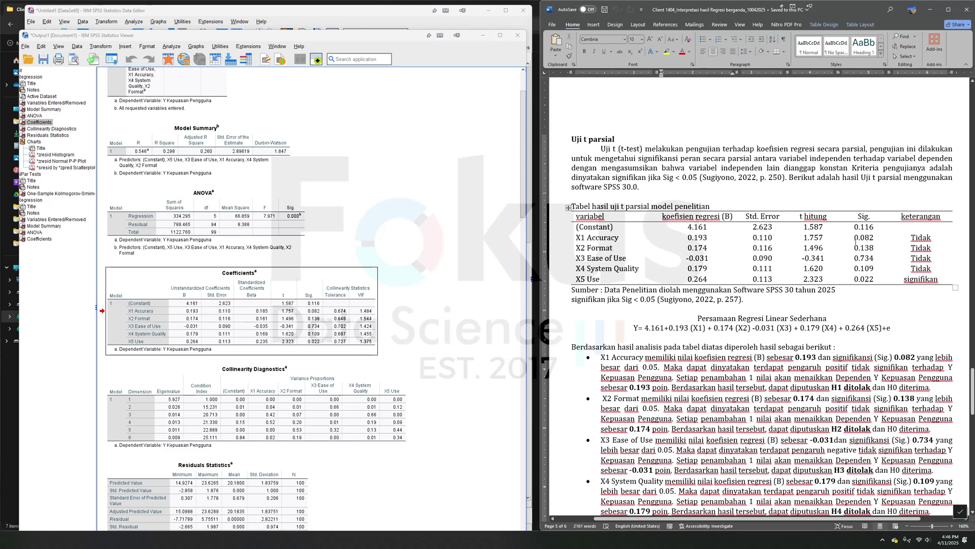
pyautogui.doubleClick(858, 238)
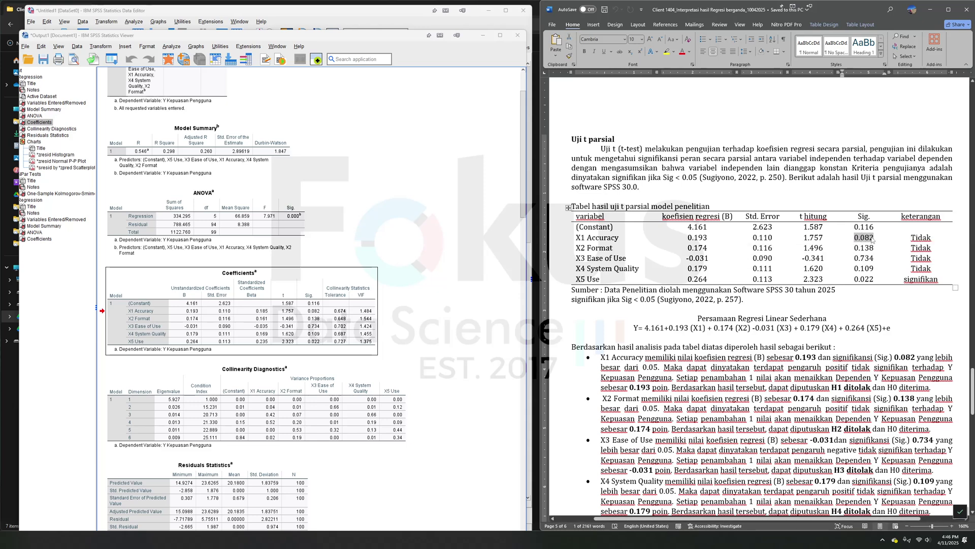
# - Check the regression coefficients and Sig. values of X3 Ease of Use and X5 Use in the Word Uji t parsial table
pyautogui.click(585, 258)
pyautogui.moveTo(686, 259); pyautogui.dragTo(709, 258)
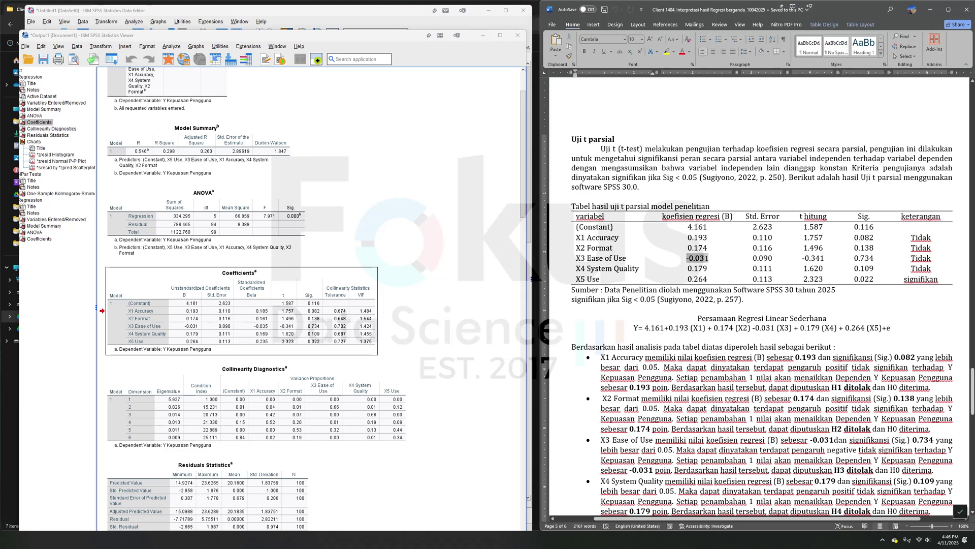
pyautogui.moveTo(859, 259); pyautogui.dragTo(863, 259)
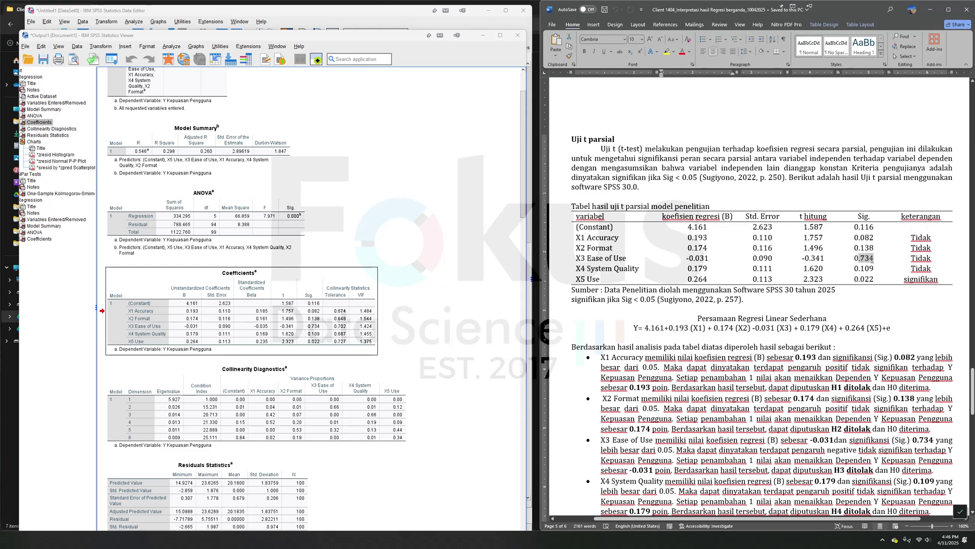
pyautogui.moveTo(687, 258); pyautogui.dragTo(690, 258)
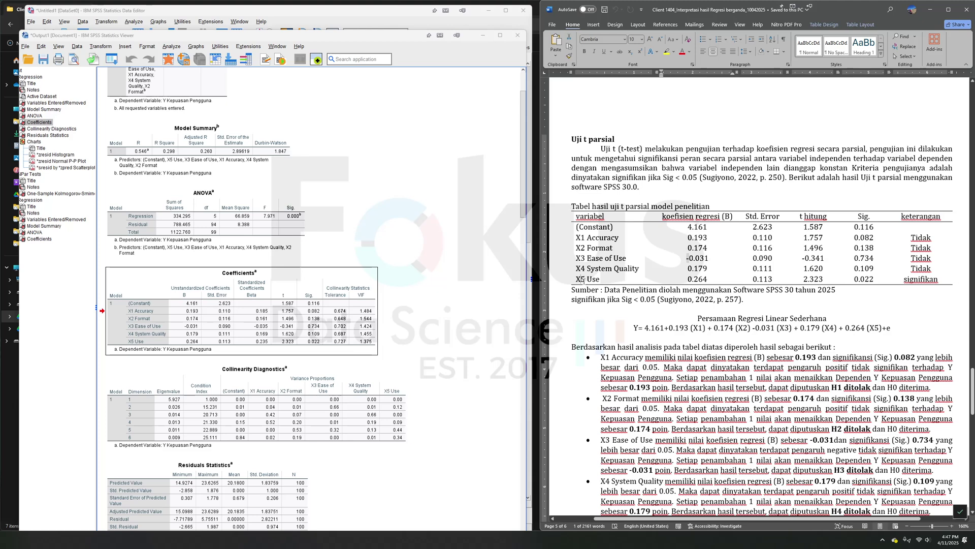
pyautogui.click(689, 281)
pyautogui.moveTo(860, 279); pyautogui.dragTo(867, 280)
pyautogui.moveTo(853, 280); pyautogui.dragTo(868, 280)
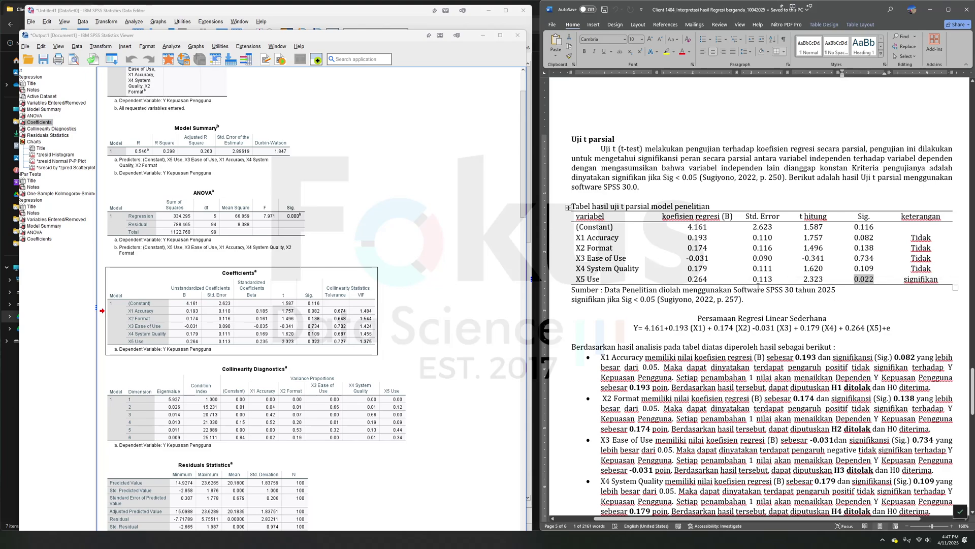
# - Review the Word interpretations of the coefficient of determination and the Uji F simultan once more
pyautogui.scroll(-5, 759, 288)
pyautogui.scroll(5, 691, 258)
pyautogui.scroll(8, 669, 307)
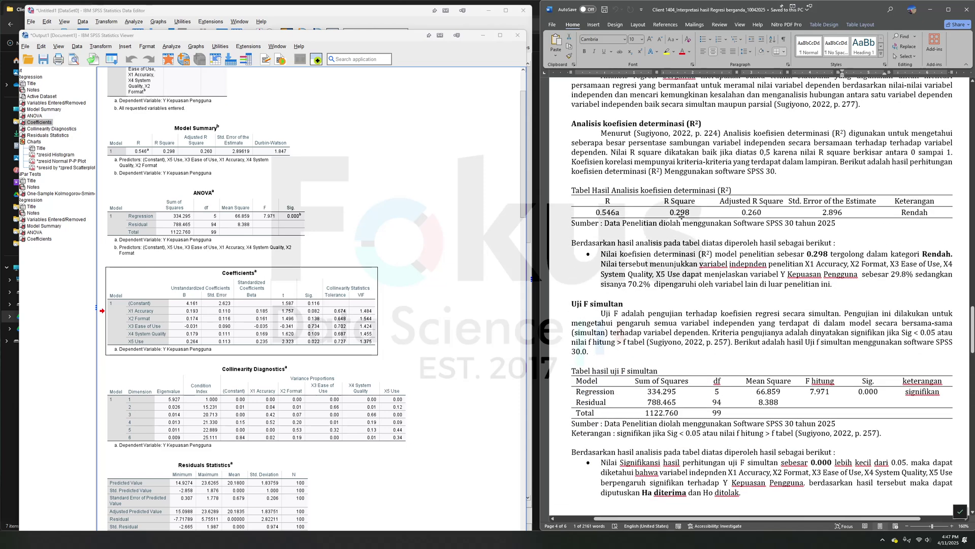
pyautogui.click(694, 239)
pyautogui.scroll(-3, 693, 239)
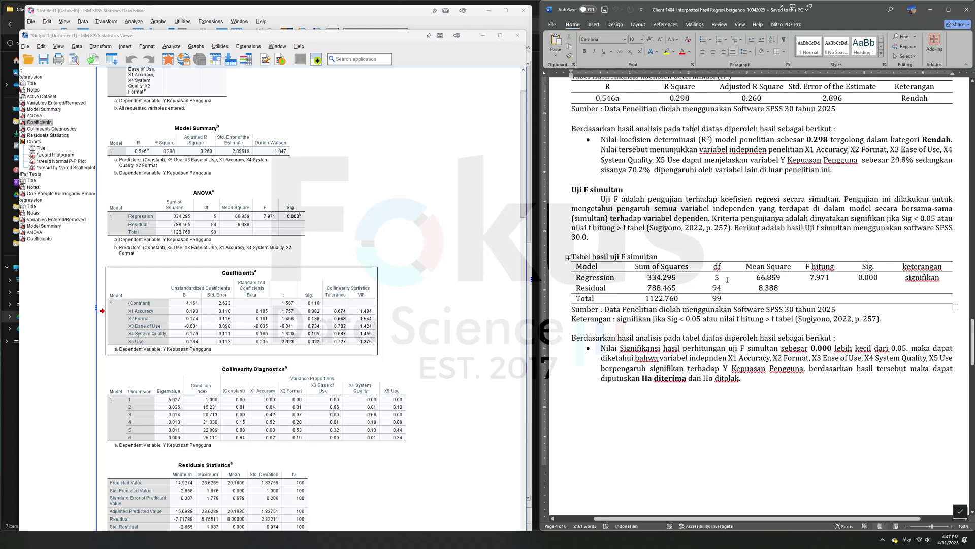
pyautogui.click(864, 354)
# - Go past the Uji t parsial interpretation and references to the Lampiran Output SPSS appendix in Word
pyautogui.scroll(-10, 876, 286)
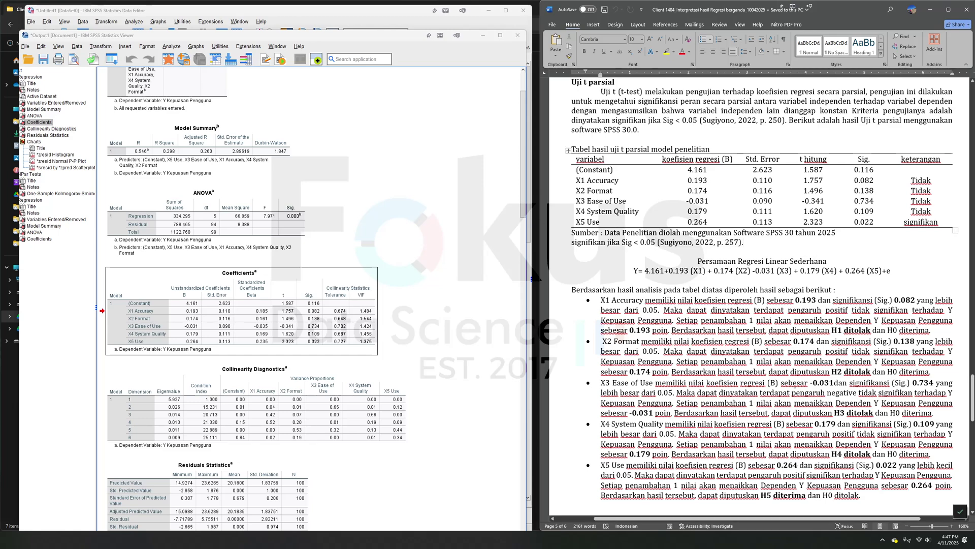
pyautogui.scroll(-15, 683, 233)
pyautogui.click(788, 373)
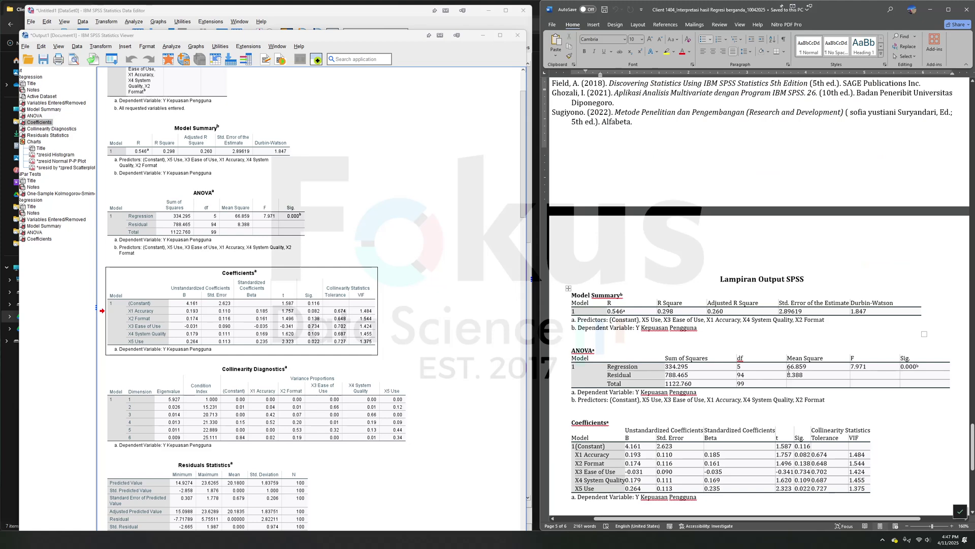